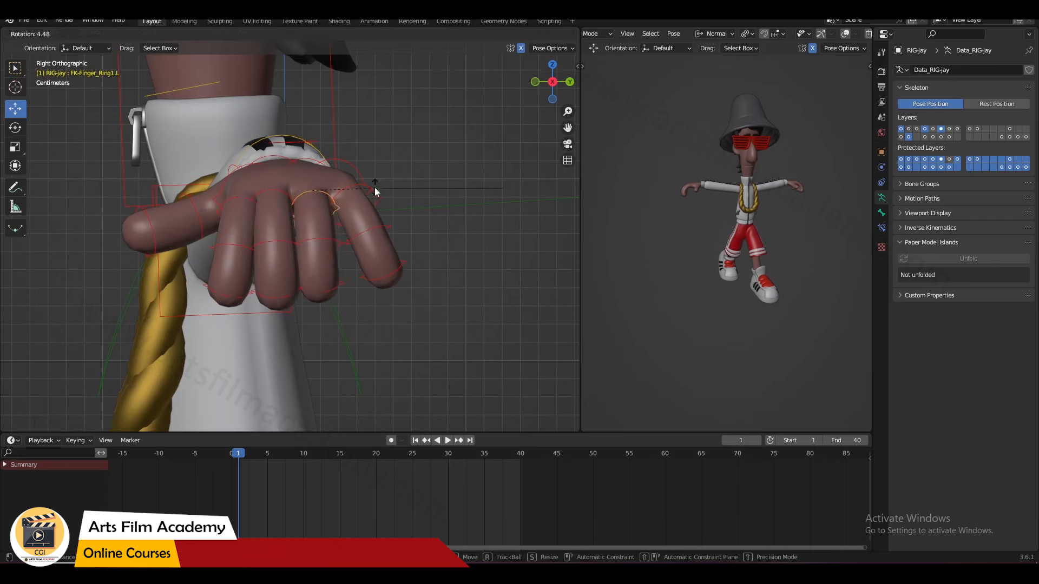
Step: Rotate the left thumb bones in the side and top views so the thumb bends naturally beneath the curled fingers
left_click(202, 211)
key("r")
key("KP_7")
key("r")
key("KP_1")
scroll(535, 55, "down", 3)
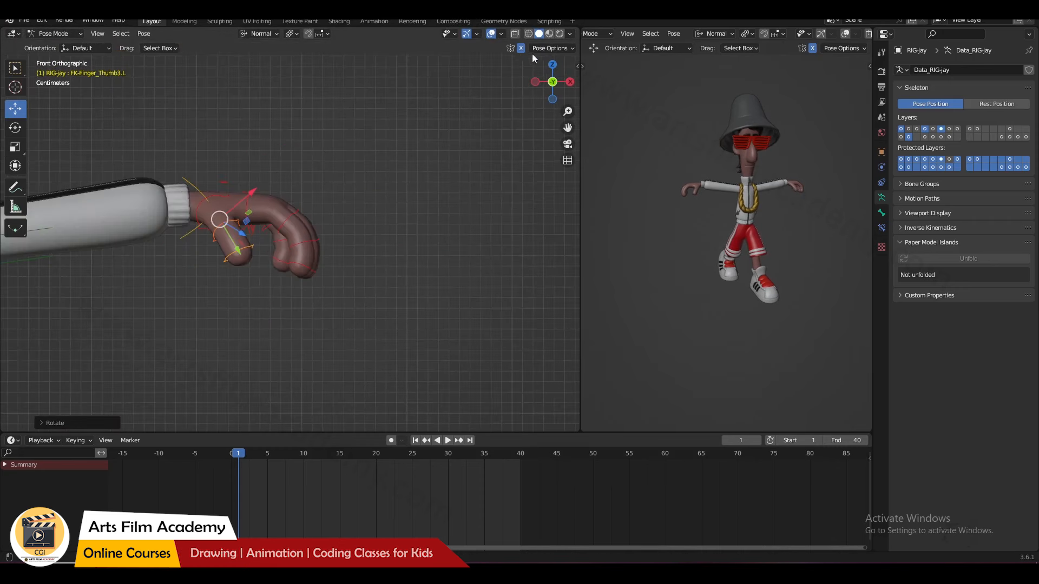
scroll(358, 229, "down", 3)
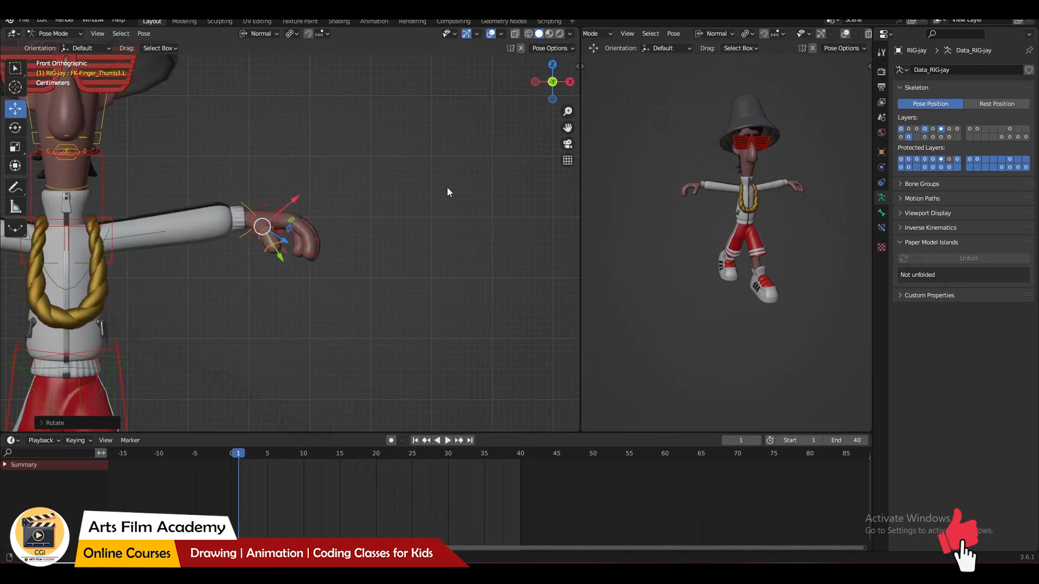
Step: Move the left wrist IK control down beside the body so the raised arm lowers next to the hip
middle_click_drag(346, 249, 376, 246, "shift")
left_click(282, 200)
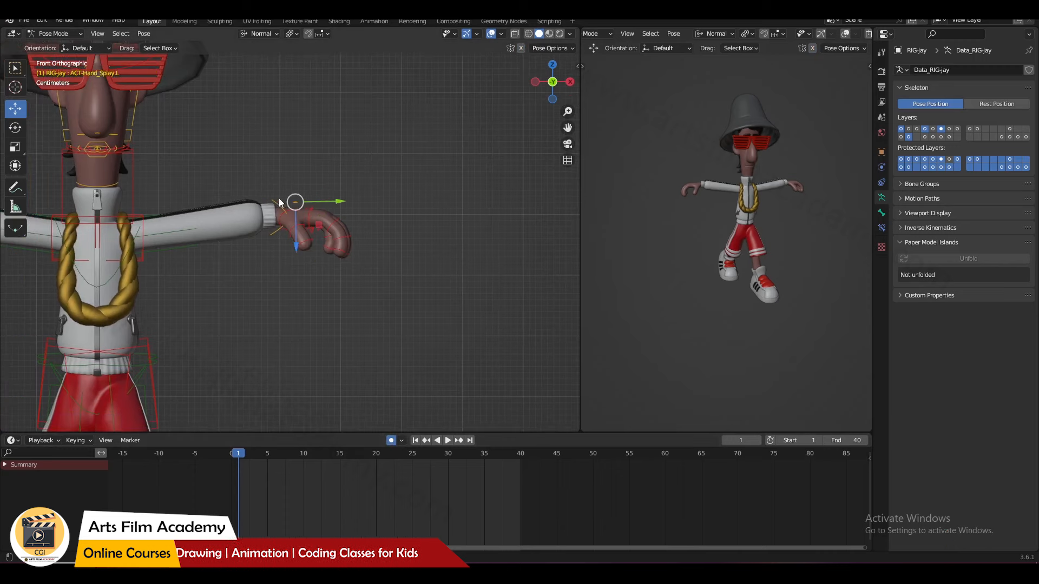
left_click(282, 203)
scroll(320, 211, "down", 1)
middle_click_drag(320, 211, 360, 170, "shift")
key("g")
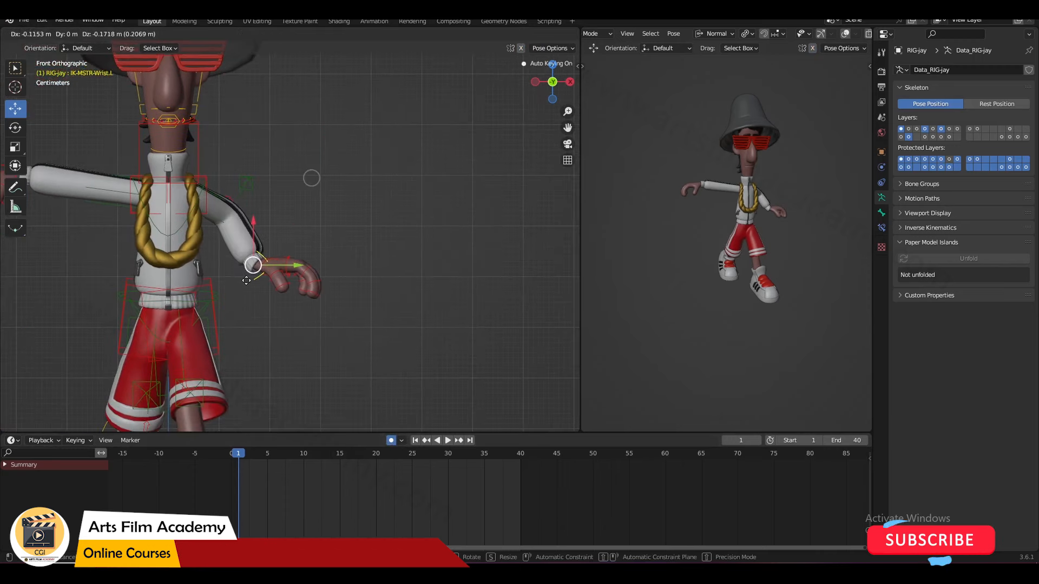
left_click(267, 306)
Step: Rotate the left wrist IK control in the side and front views so the hand points downward
key("KP_3")
key("r")
left_click(354, 242)
key("KP_1")
key("r")
left_click(337, 229)
Step: Move the left wrist IK control in the side view to swing the arm, and adjust its rotation in the front view
key("KP_3")
key("g")
left_click(325, 260)
key("KP_1")
key("r")
left_click(292, 271)
scroll(263, 278, "down", 4)
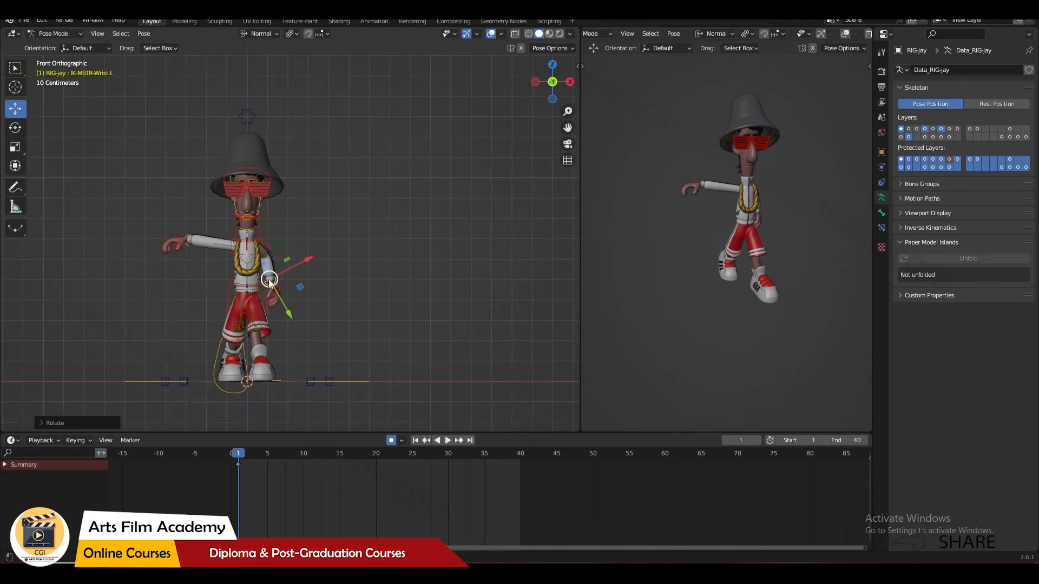
Step: Lower the right wrist IK control beside the body and rotate the right hand in the top view
key("KP_3")
scroll(379, 303, "up", 2)
middle_click_drag(408, 320, 222, 372)
key("KP_1")
left_click(227, 89)
key("g")
key("KP_7")
key("r")
left_click(346, 173)
Step: Refine the arm swing by moving and rotating the wrist control in the side view
key("KP_3")
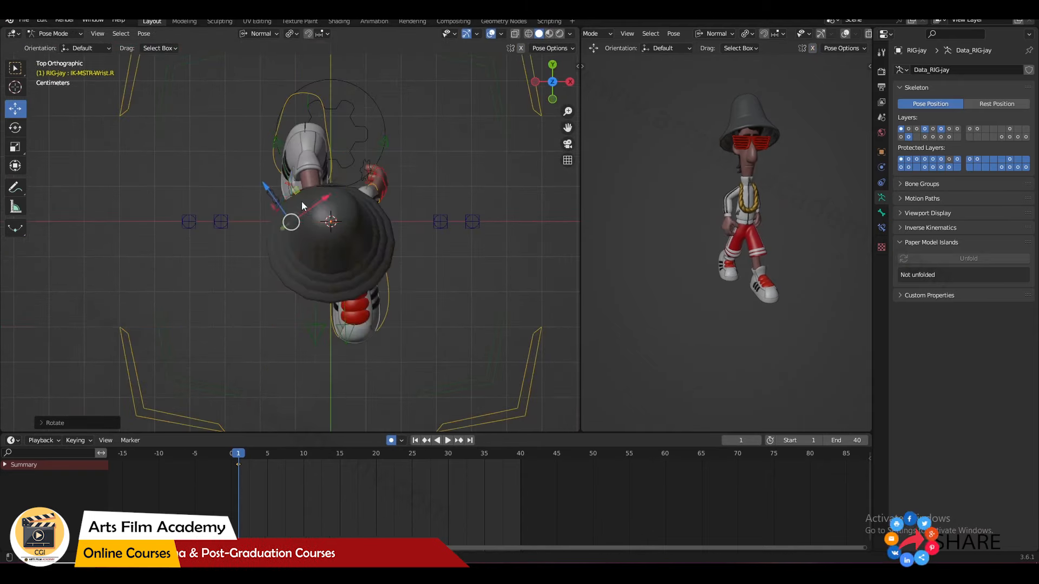
middle_click_drag(347, 178, 614, 209)
key("KP_1")
middle_click_drag(398, 209, 285, 183)
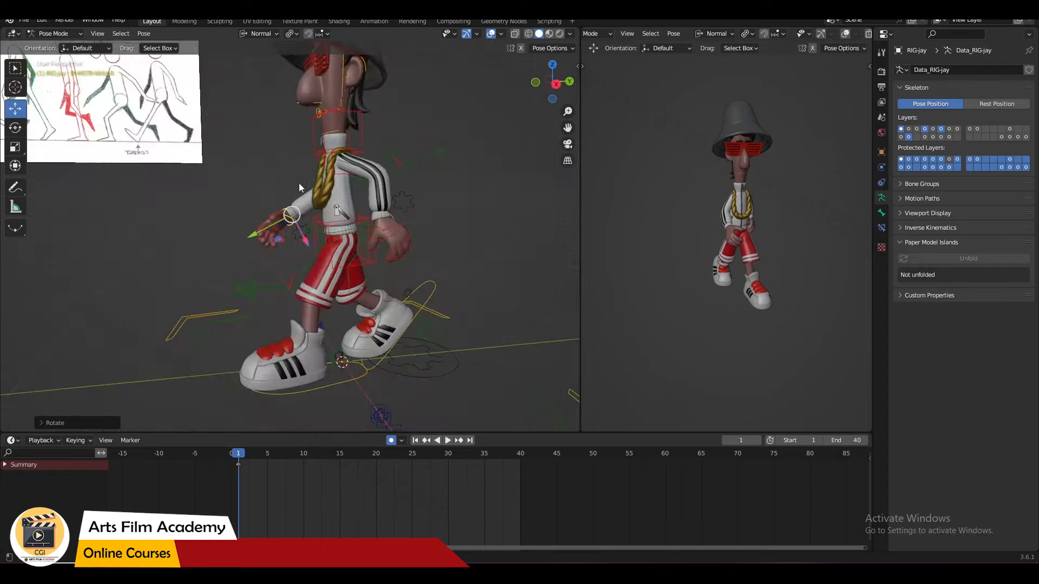
key("KP_3")
scroll(460, 198, "up", 3)
left_click(454, 175)
key("g")
left_click(430, 163)
scroll(431, 157, "down", 3)
left_click(364, 168)
key("r")
middle_click_drag(431, 157, 325, 159, "shift")
left_click(400, 197)
Step: Twist the torso control about its vertical axis by about 11 degrees with the Rotate tool
key("KP_1")
scroll(379, 248, "up", 2)
left_click(333, 150)
left_click(15, 128)
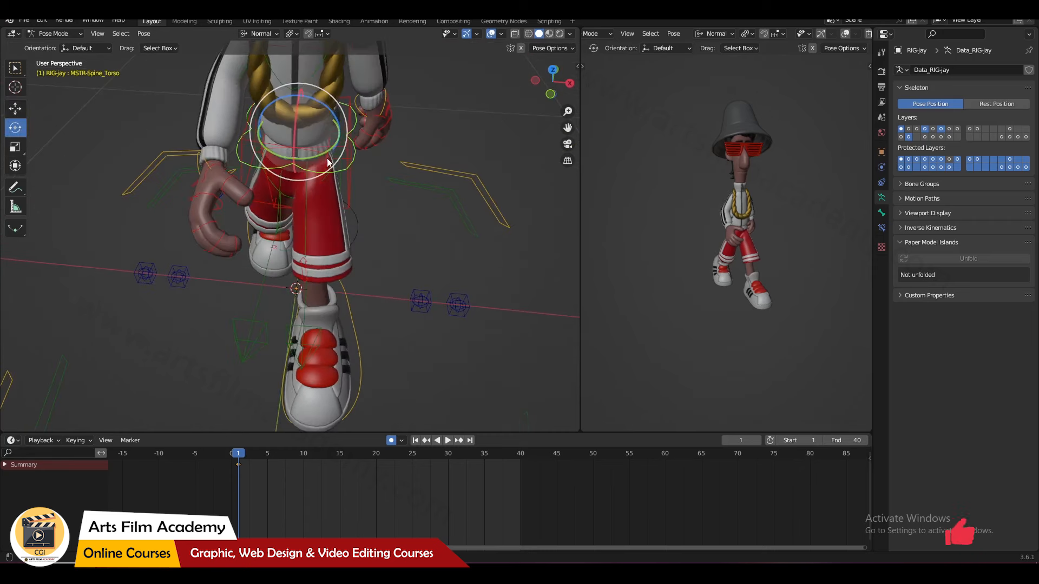
left_click_drag(321, 157, 305, 158)
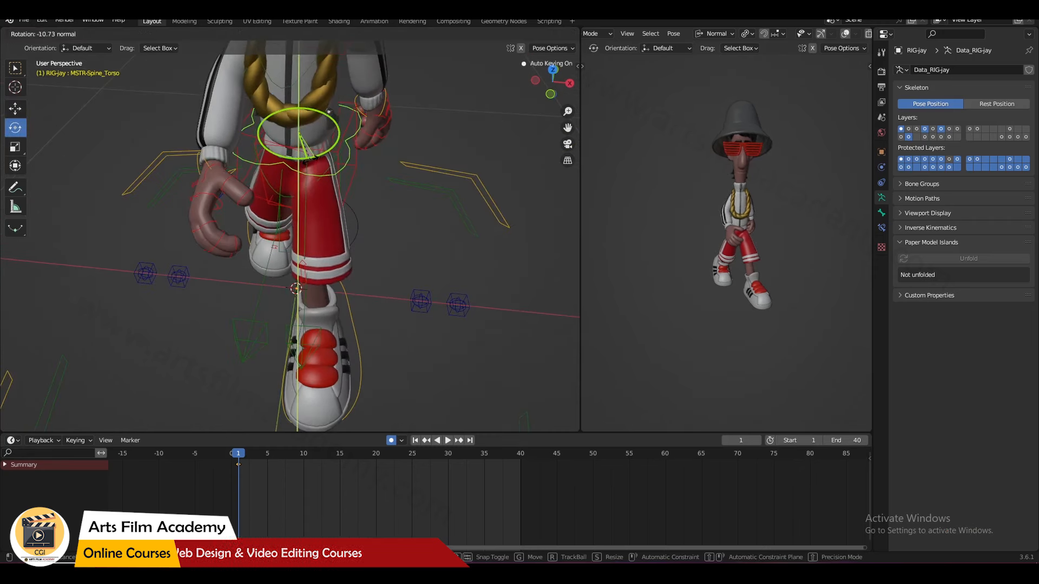
middle_click_drag(305, 158, 304, 176)
left_click_drag(305, 180, 304, 180)
middle_click_drag(304, 181, 318, 185)
middle_click_drag(318, 185, 307, 265, "shift")
left_click(491, 88)
Step: Rotate the chest control slightly about its vertical axis to counter the hip twist
middle_click_drag(255, 189, 257, 128)
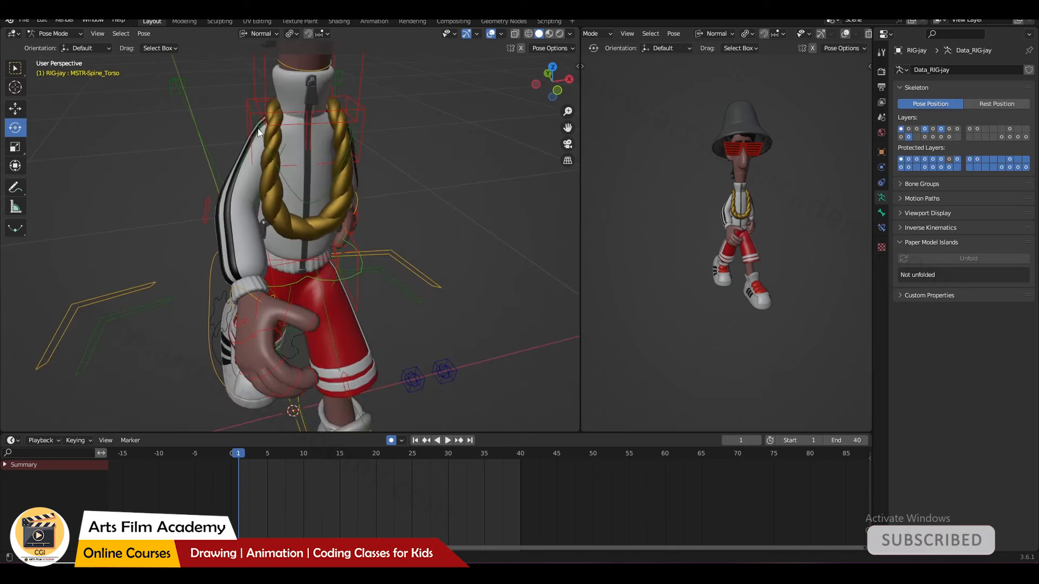
left_click(258, 128)
left_click_drag(295, 187, 302, 190)
scroll(357, 190, "down", 3)
left_click(375, 190)
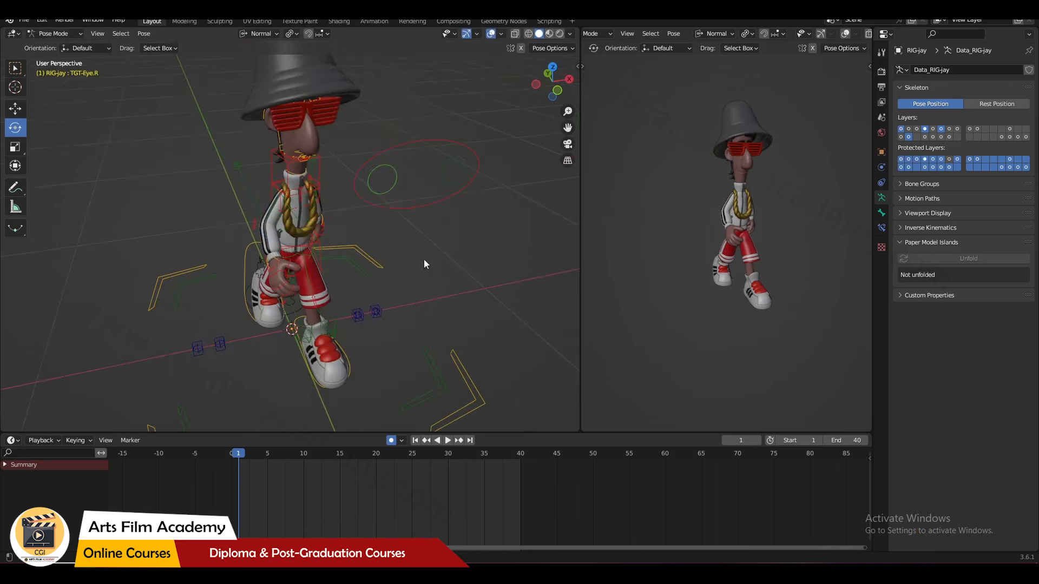
Step: Enlarge the timeline and expand its summary to list the keyed channels of all rig controls
key("KP_1")
left_click(326, 236)
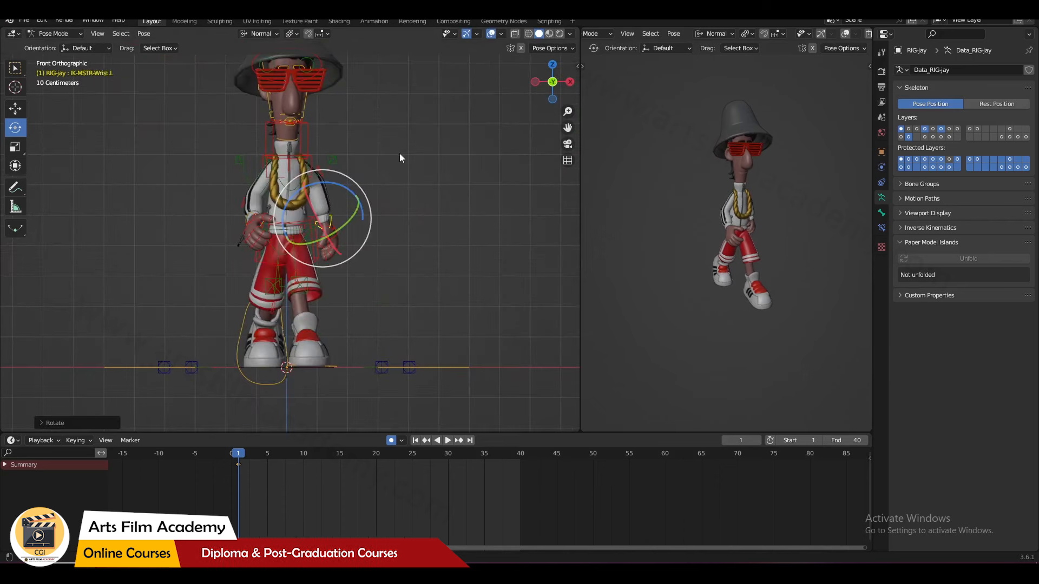
scroll(439, 162, "down", 2)
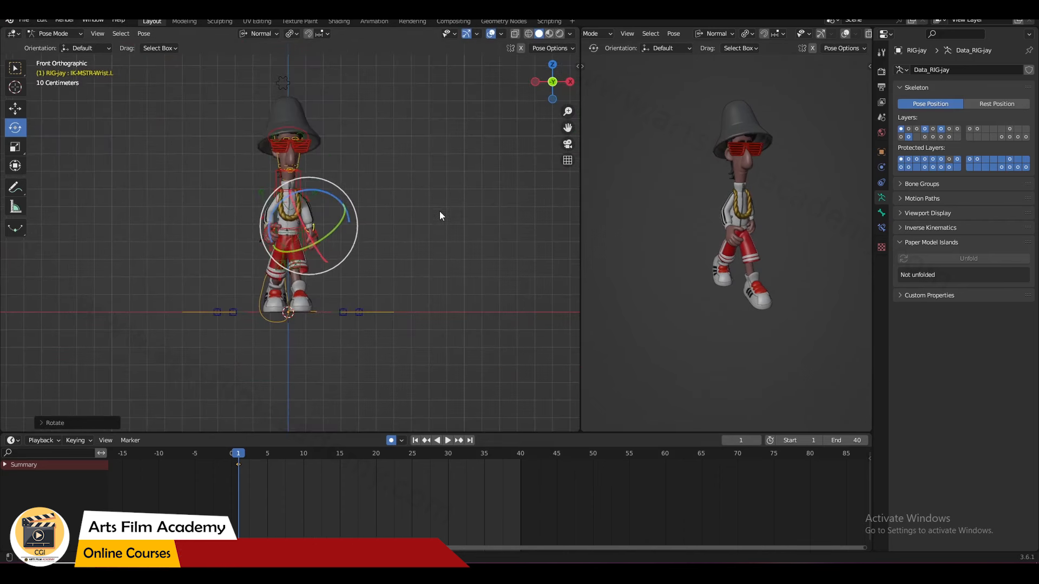
middle_click_drag(425, 262, 332, 306)
key("a")
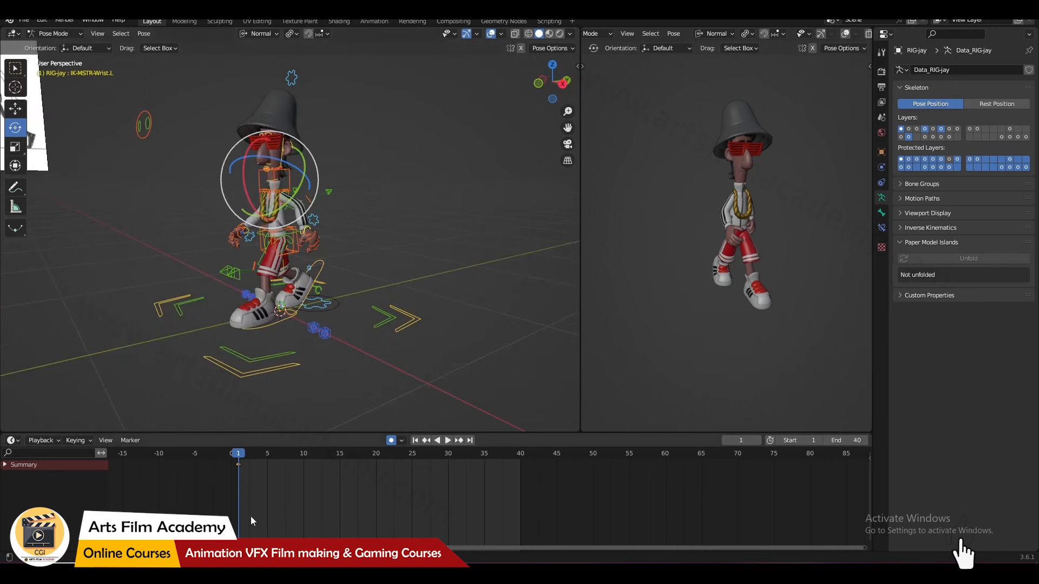
left_click_drag(213, 426, 214, 374)
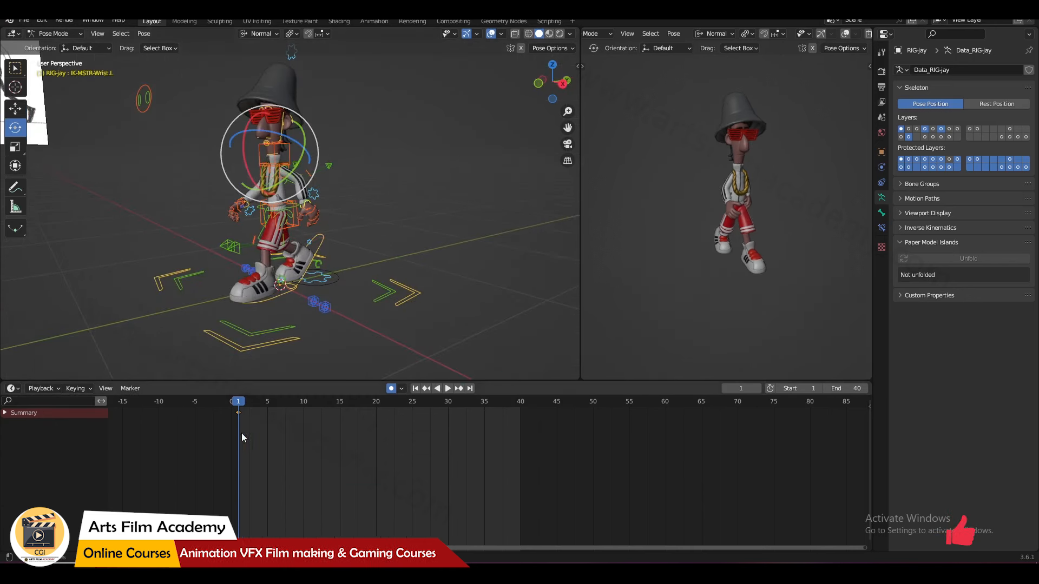
left_click(5, 413)
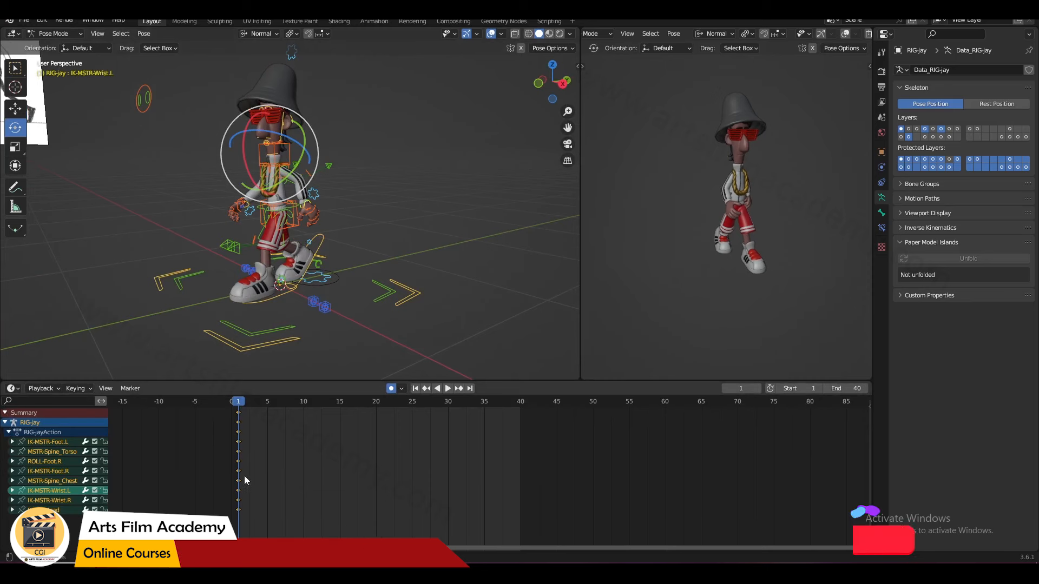
left_click(11, 492)
left_click(17, 469)
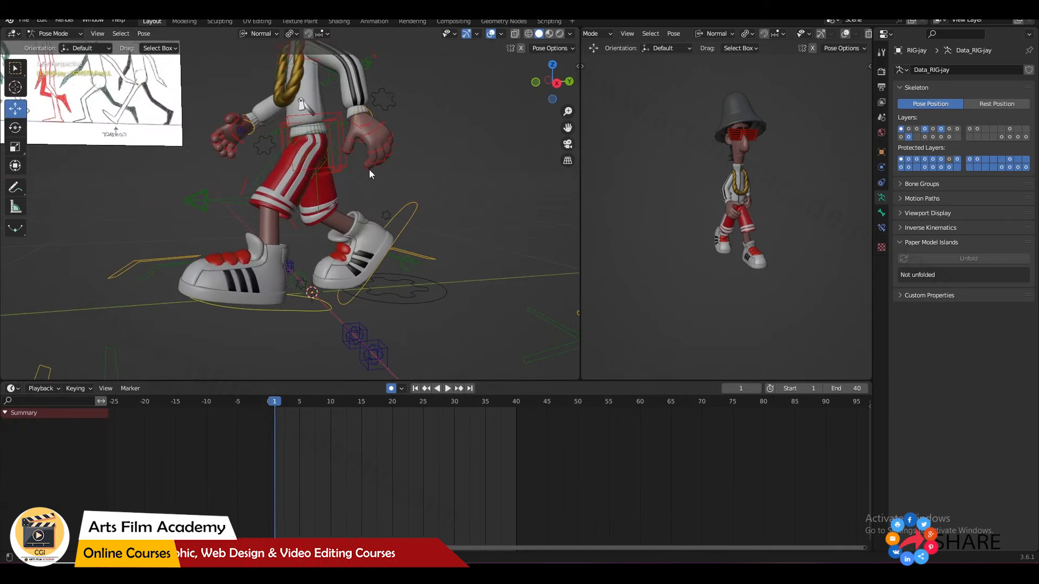
Step: Select all rig controls and insert keyframes of the contact pose at frame 40
key("KP_3")
key("a")
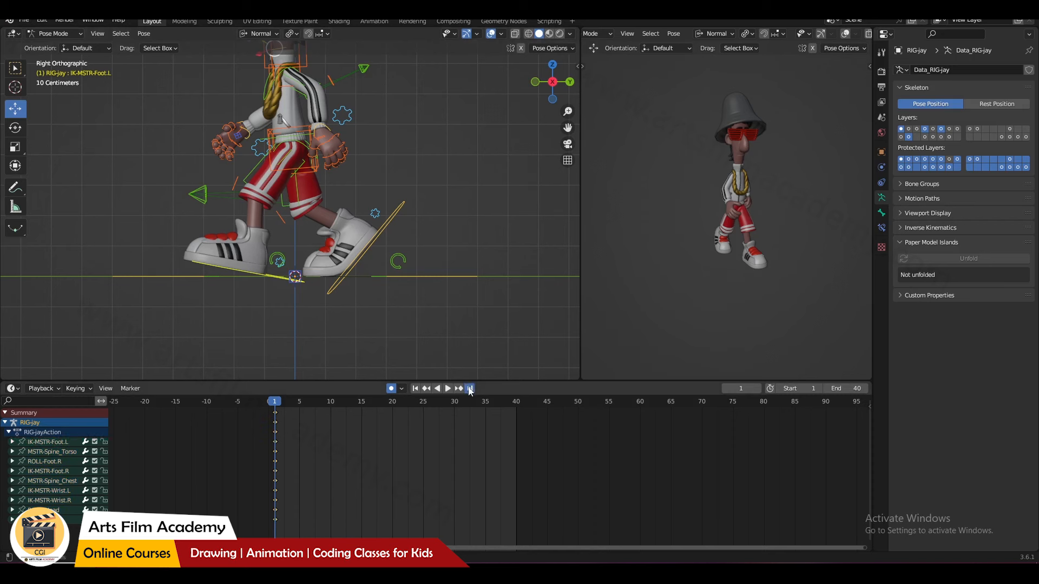
key("i")
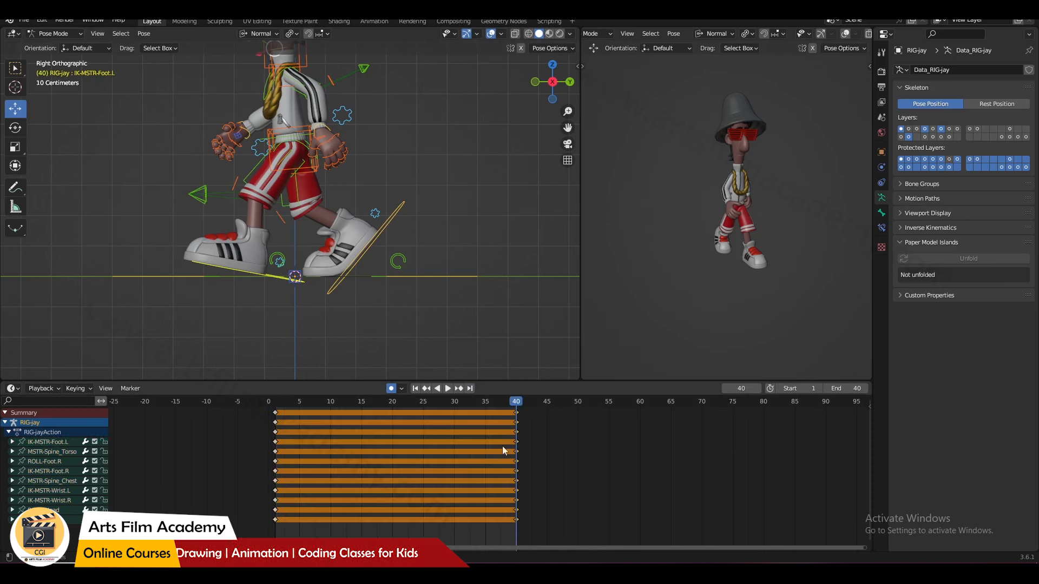
Step: Copy the contact pose keyframes from frame 1 and paste them flipped at frame 20
left_click(402, 406)
mouse_move(399, 401)
left_mouse_down()
mouse_move(375, 405)
mouse_move(391, 404)
left_mouse_up()
middle_click_drag(407, 359, 345, 224)
middle_click_drag(352, 175, 375, 215)
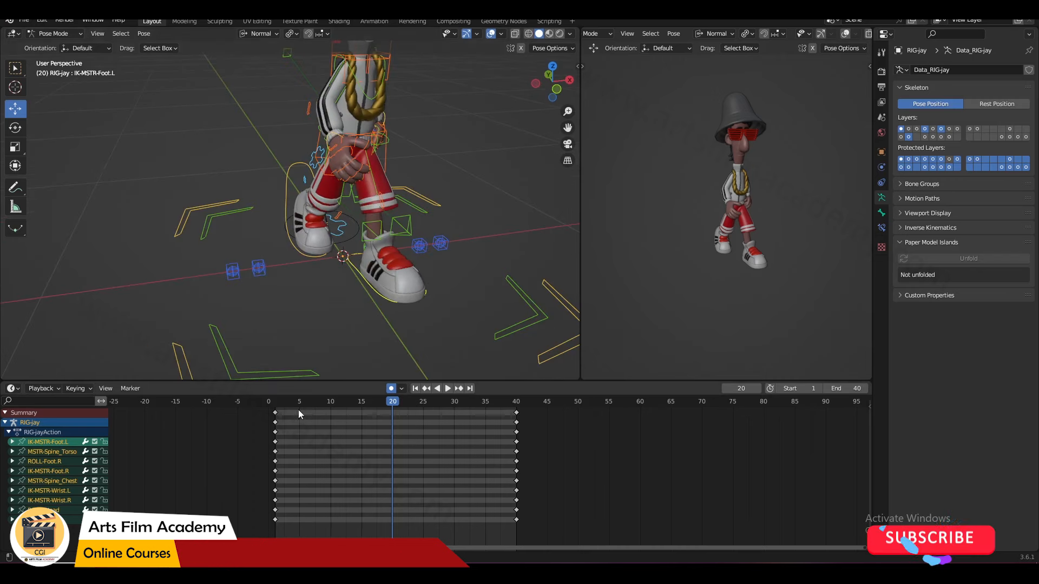
left_click(276, 413)
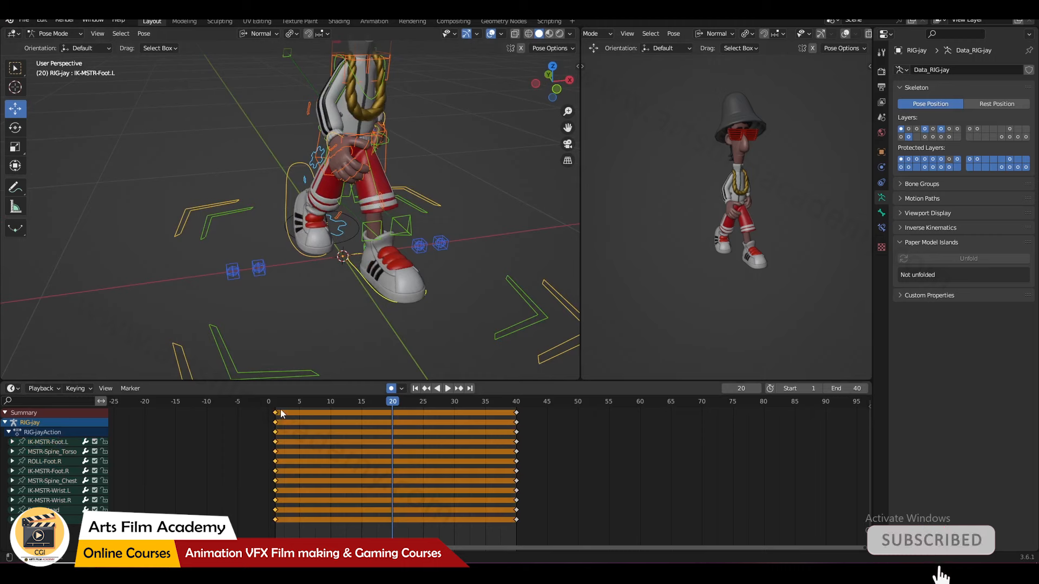
key("ctrl+shift+v")
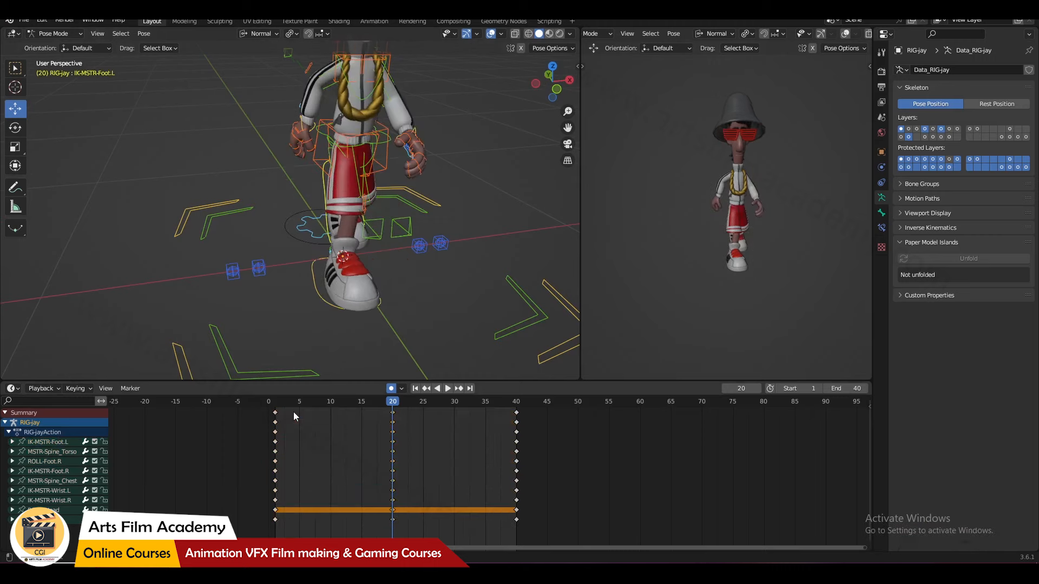
Step: Split off a temporary Dope Sheet area to review the Paste Flipped keyframe command, and close the area
middle_click_drag(410, 333, 343, 285)
scroll(337, 291, "down", 4)
left_click(243, 325)
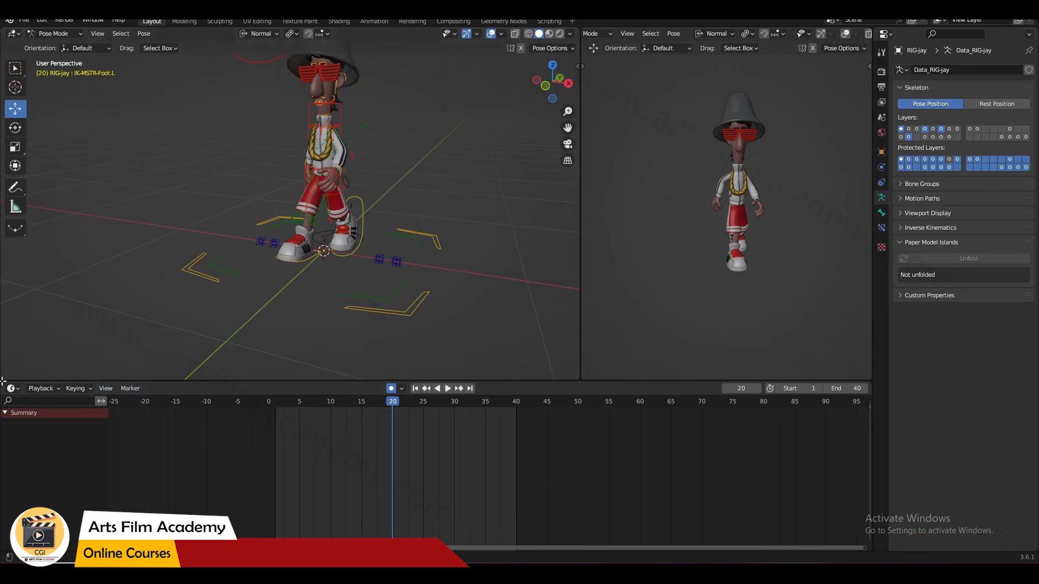
left_click_drag(2, 381, 4, 309)
left_click(11, 317)
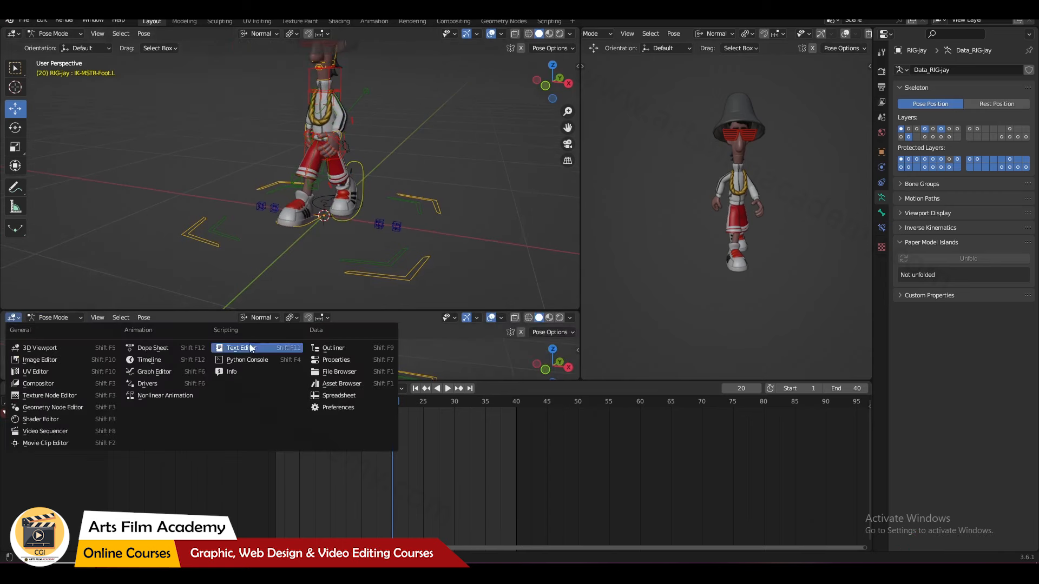
left_click(156, 350)
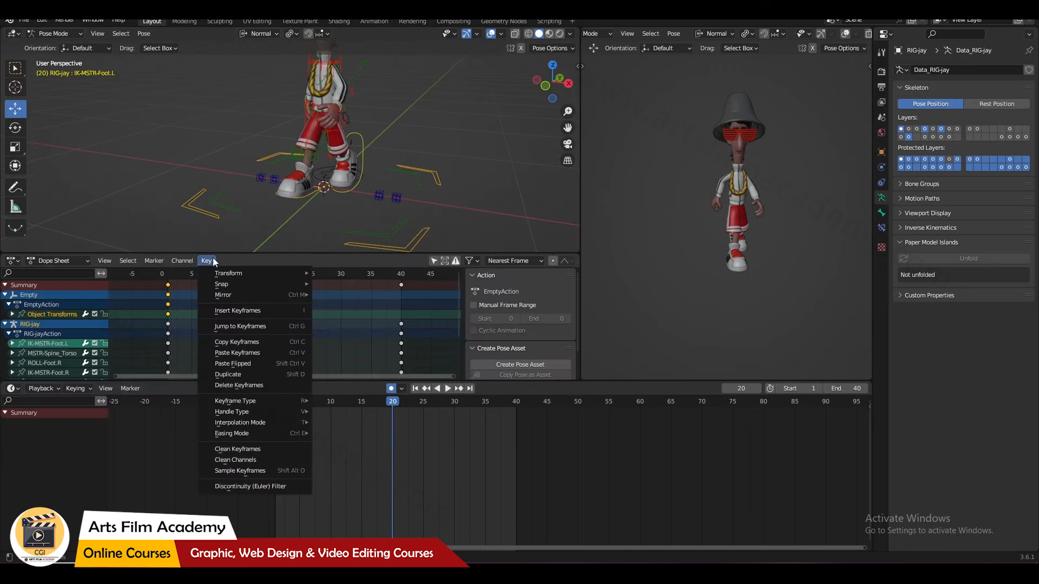
left_click(249, 368)
left_click_drag(2, 252, 209, 272)
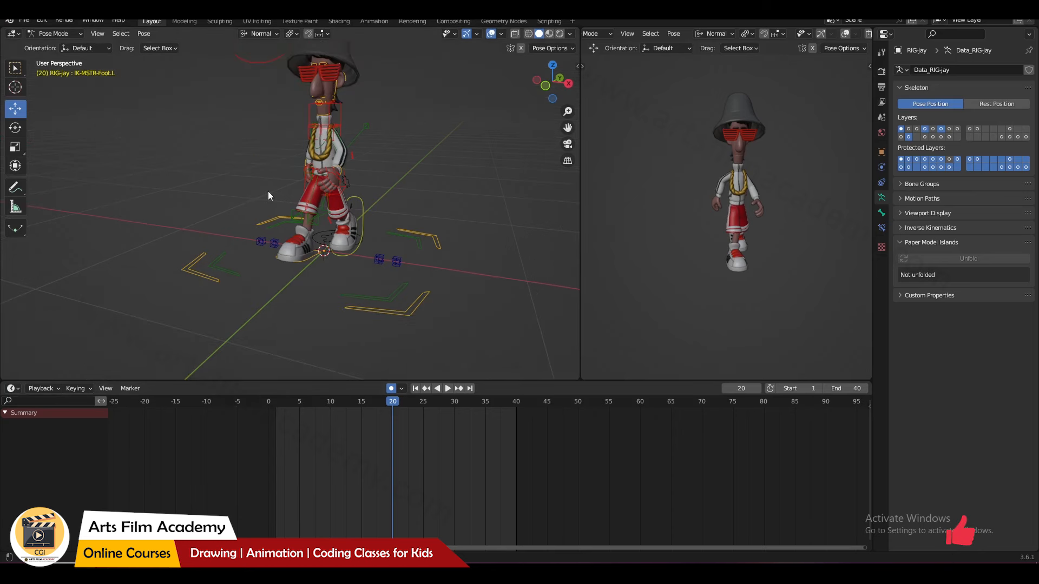
Step: Play the animation to check the motion between the contact poses
middle_click_drag(268, 191, 332, 277)
key("space")
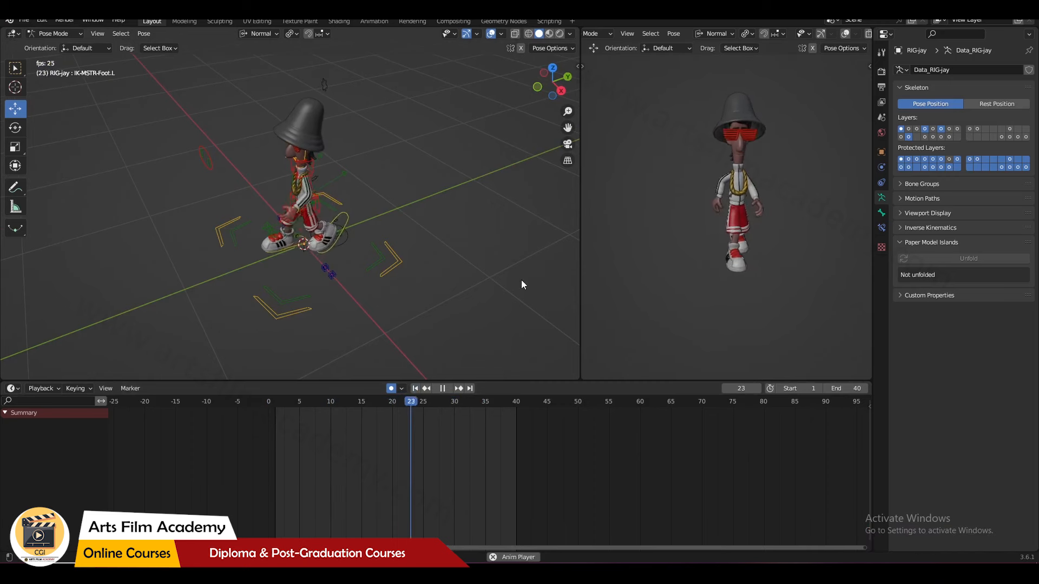
key("space")
Step: Show the character from the side with all rig controls selected and go to frame 10
key("KP_1")
key("KP_3")
scroll(252, 201, "up", 3)
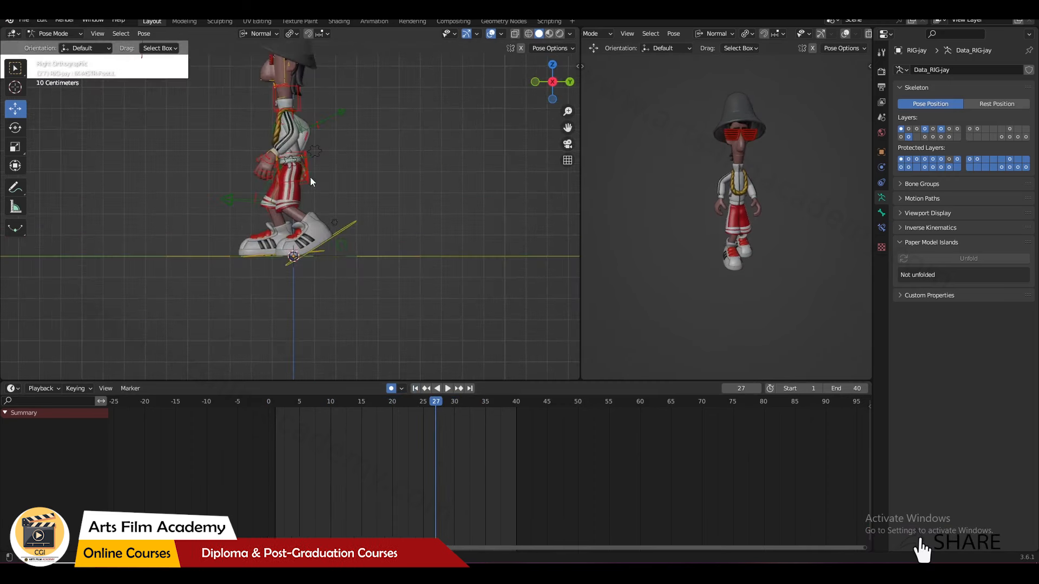
middle_click_drag(311, 177, 317, 231, "shift")
left_click(311, 401)
key("a")
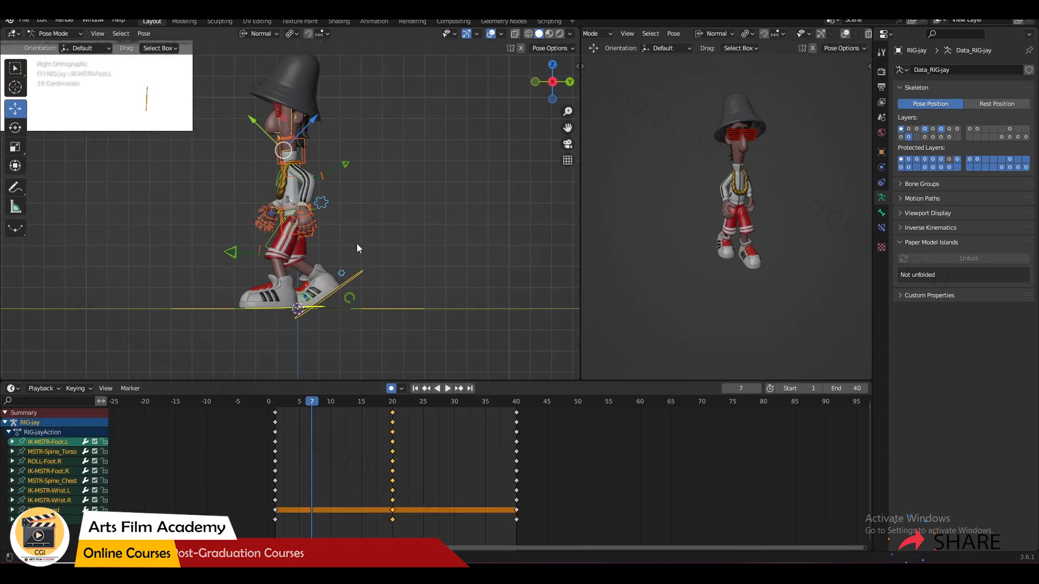
left_click(355, 455)
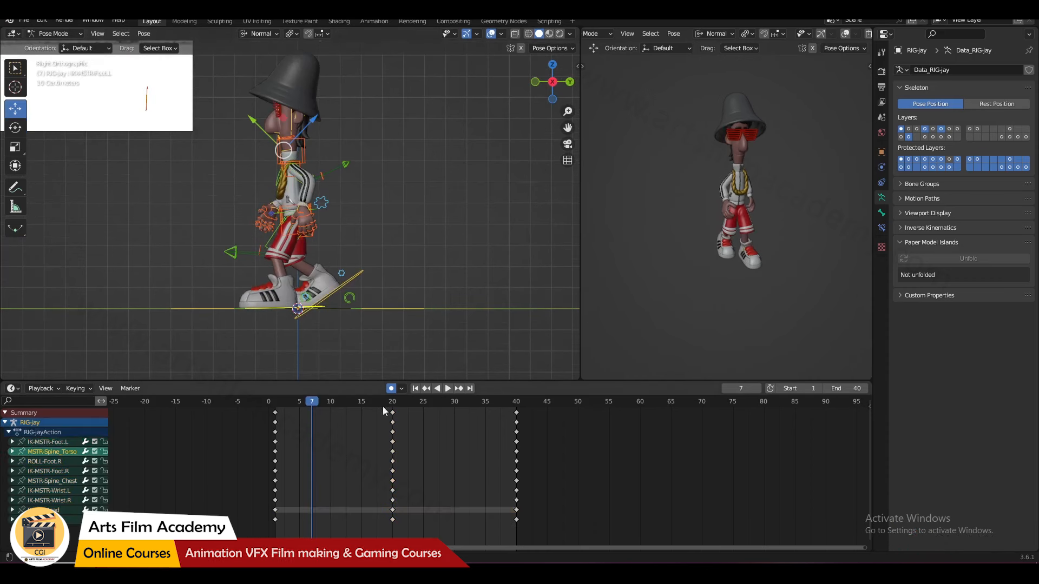
left_click(330, 404)
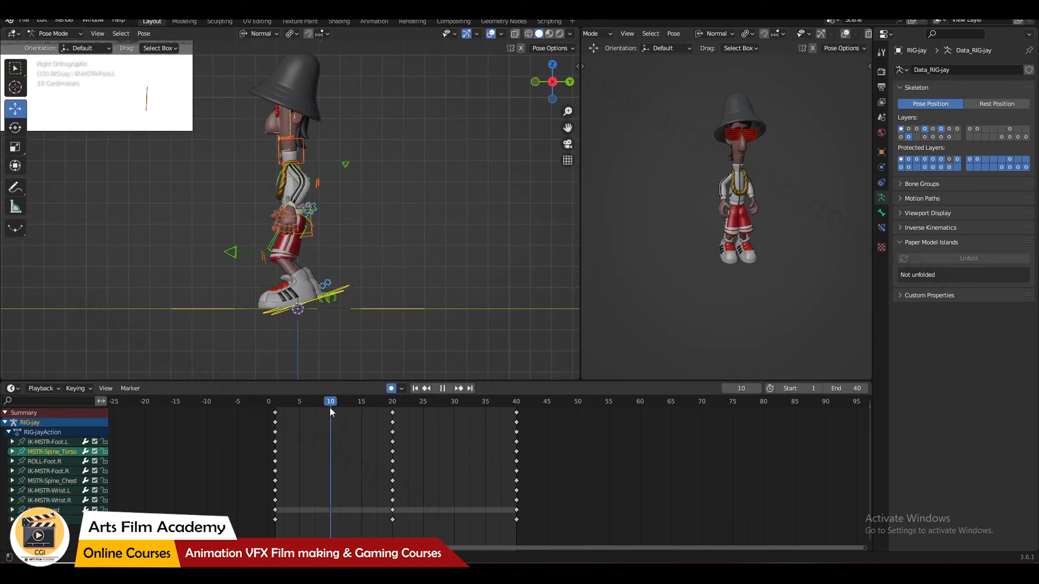
Step: Examine the walk-cycle reference drawing and compare it with the character's pose at frame 10
middle_click_drag(365, 241, 385, 274, "shift")
scroll(324, 208, "down", 1)
middle_click_drag(170, 131, 421, 334, "shift")
scroll(271, 222, "down", 5)
middle_click_drag(190, 169, 218, 209, "shift")
middle_click_drag(446, 351, 349, 239, "shift")
scroll(469, 193, "up", 5)
scroll(435, 211, "up", 3)
left_click(434, 212)
scroll(389, 283, "up", 2)
middle_click_drag(303, 283, 318, 244, "shift")
scroll(319, 269, "down", 3)
middle_click_drag(317, 244, 320, 259)
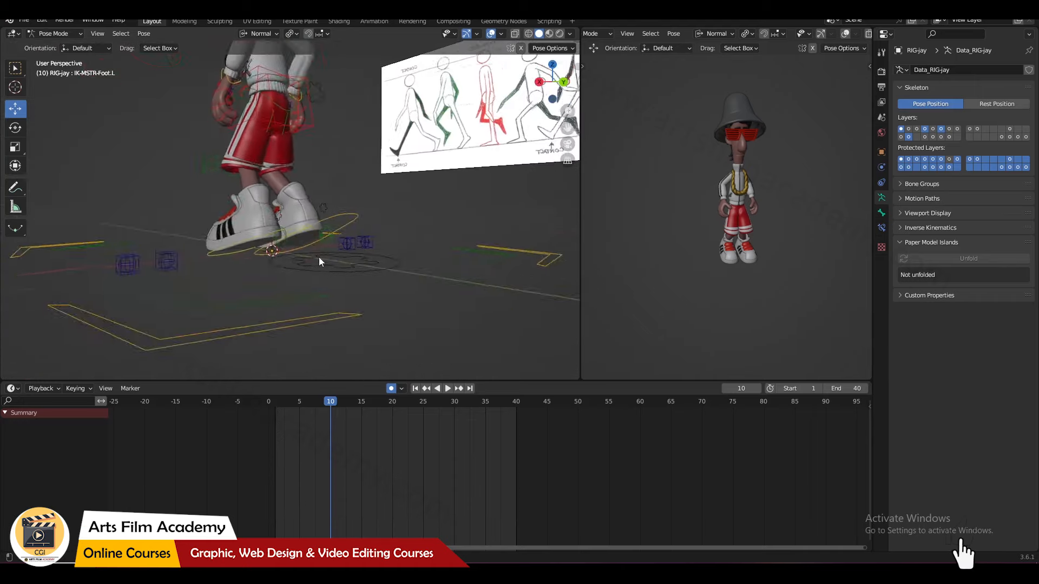
Step: Clear the rotation of the left foot roll control at frame 10
scroll(311, 260, "up", 2)
left_click(281, 261)
key("KP_3")
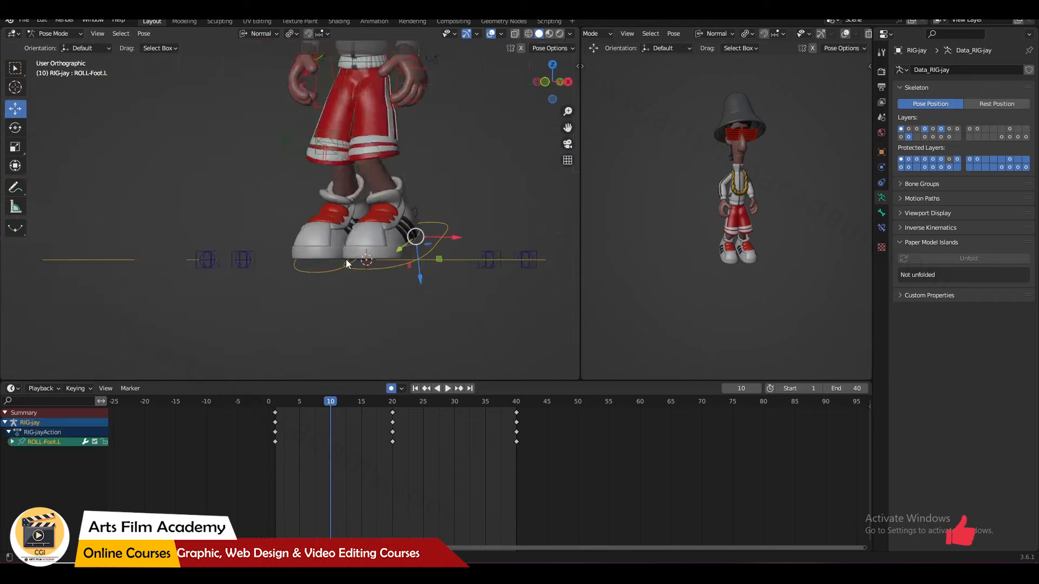
key("KP_Decimal")
key("alt+r")
scroll(357, 241, "down", 4)
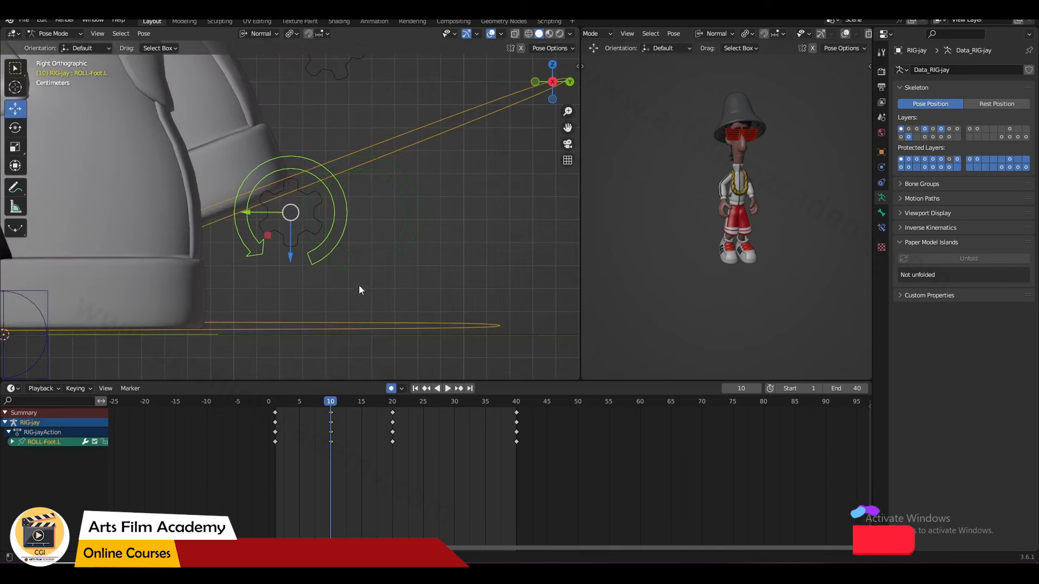
scroll(359, 288, "down", 3)
middle_click_drag(359, 288, 314, 304)
left_click(314, 304)
key("Right")
key("Right")
key("Right")
key("Right")
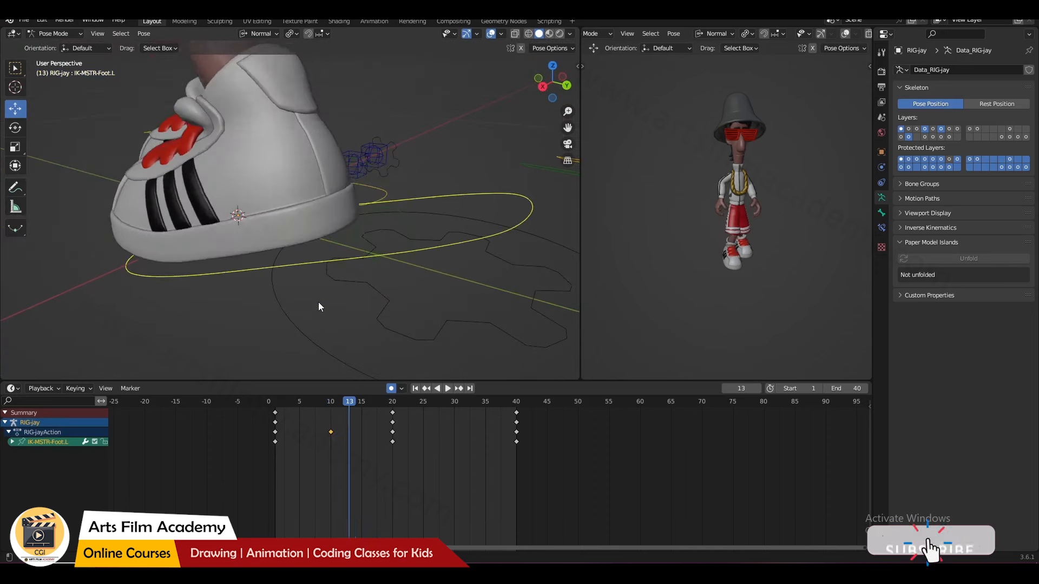
scroll(319, 296, "down", 5)
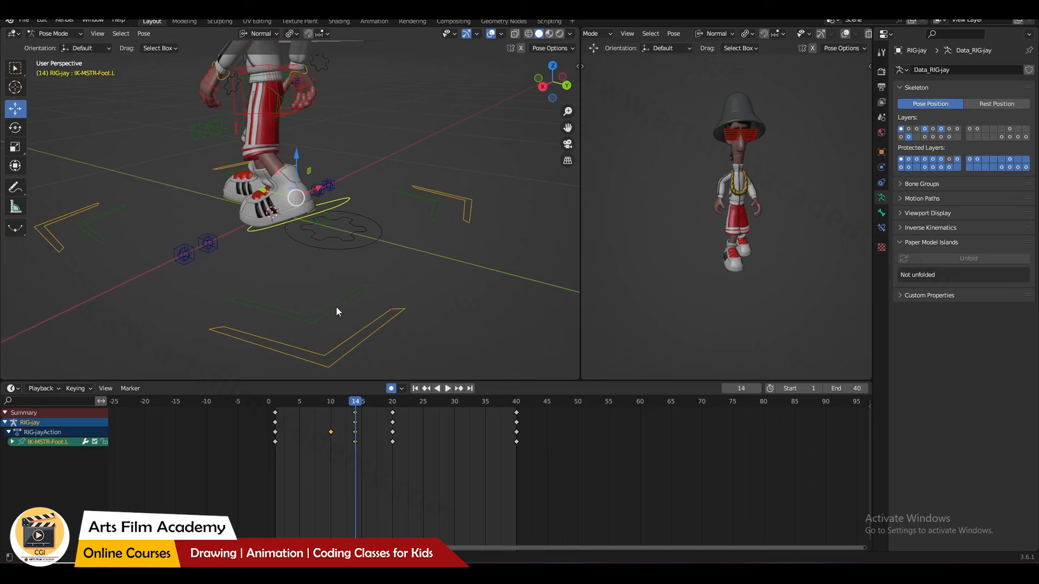
key("ctrl+z")
middle_click_drag(330, 352, 313, 226)
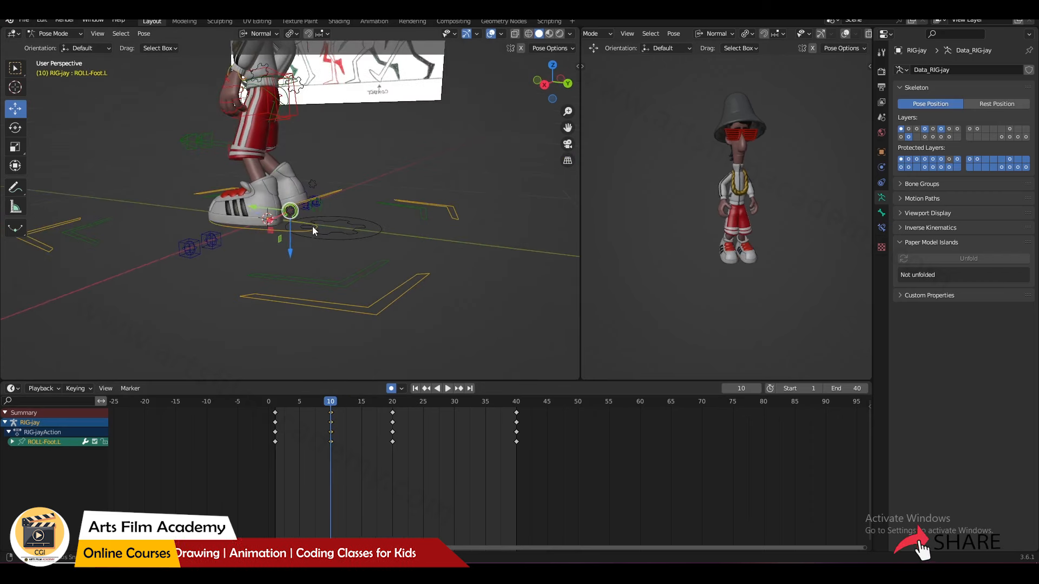
Step: Reset the left and right foot controls, including the right foot roll, at frame 10 so both feet stand flat together
left_click(297, 231)
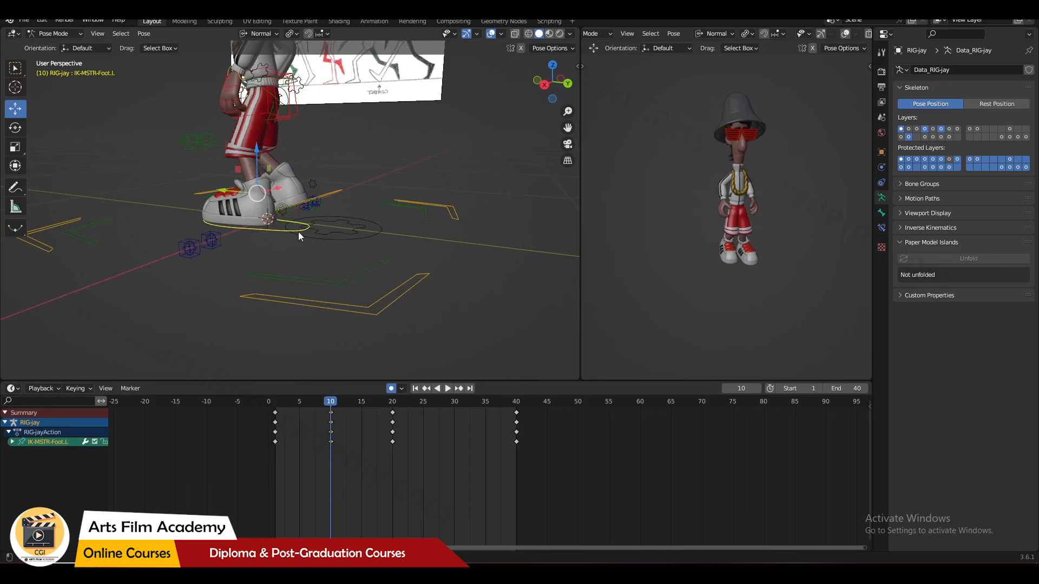
key("KP_3")
left_click(302, 210)
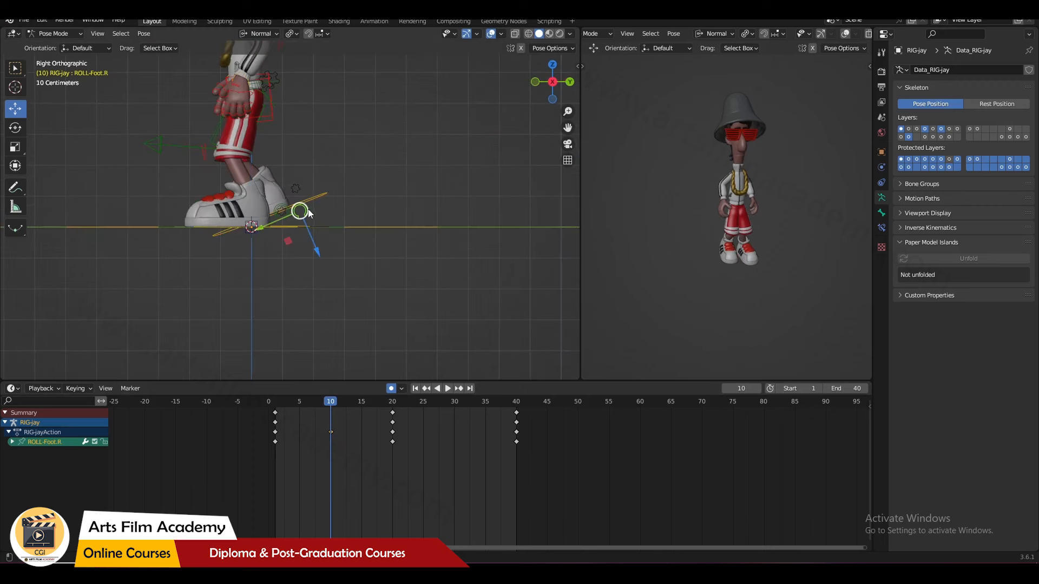
mouse_move(320, 211)
middle_mouse_down()
mouse_move(302, 239)
mouse_move(327, 222)
middle_mouse_up()
left_click(327, 222)
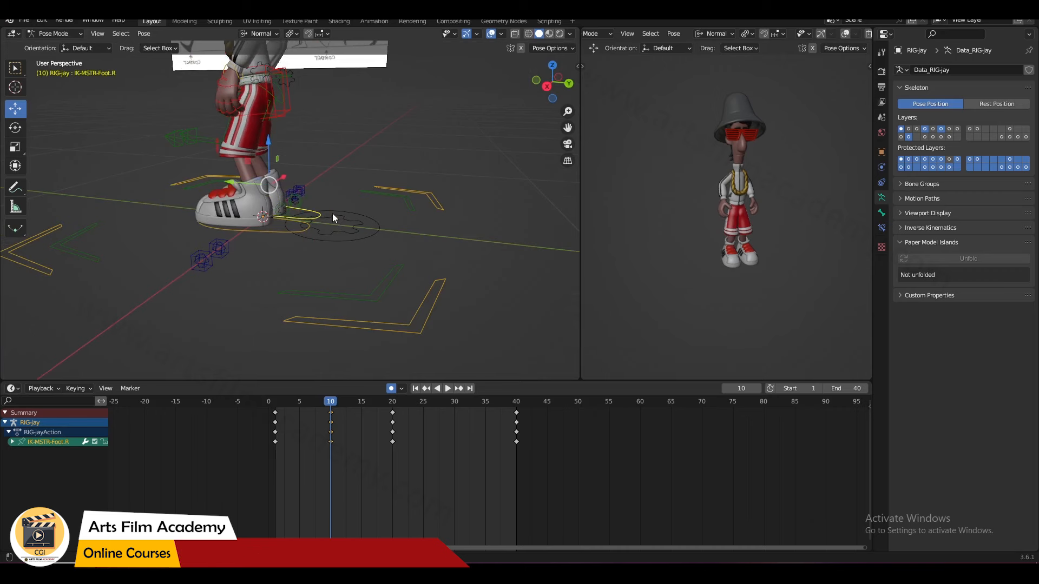
key("KP_3")
mouse_move(292, 217)
middle_mouse_down()
mouse_move(264, 177)
mouse_move(303, 209)
middle_mouse_up()
key("KP_3")
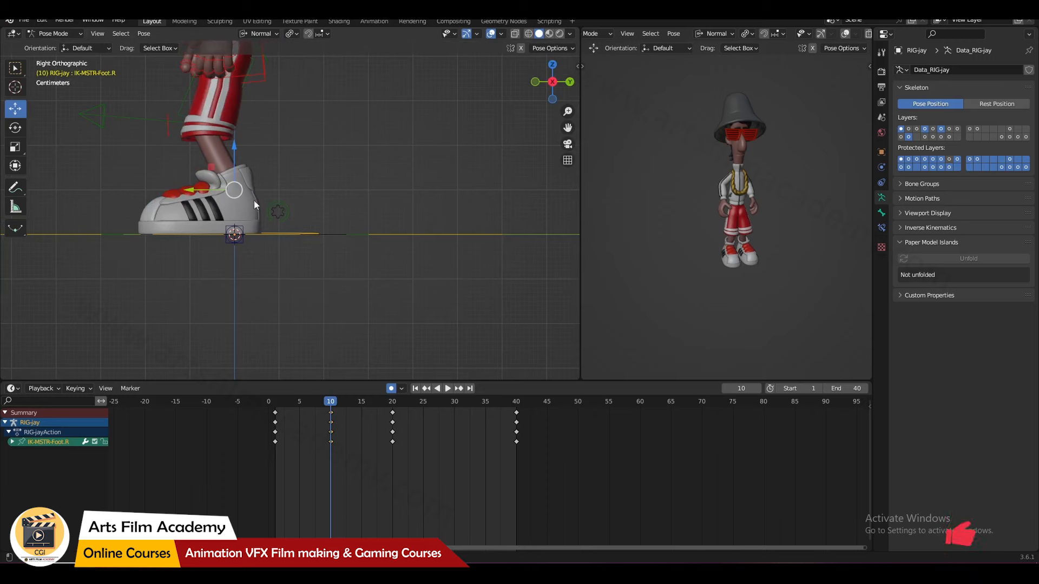
Step: Lift the right foot behind the body at frame 10 and rotate it to a nearly vertical, toe-down position
key("g")
left_click(330, 150)
key("r")
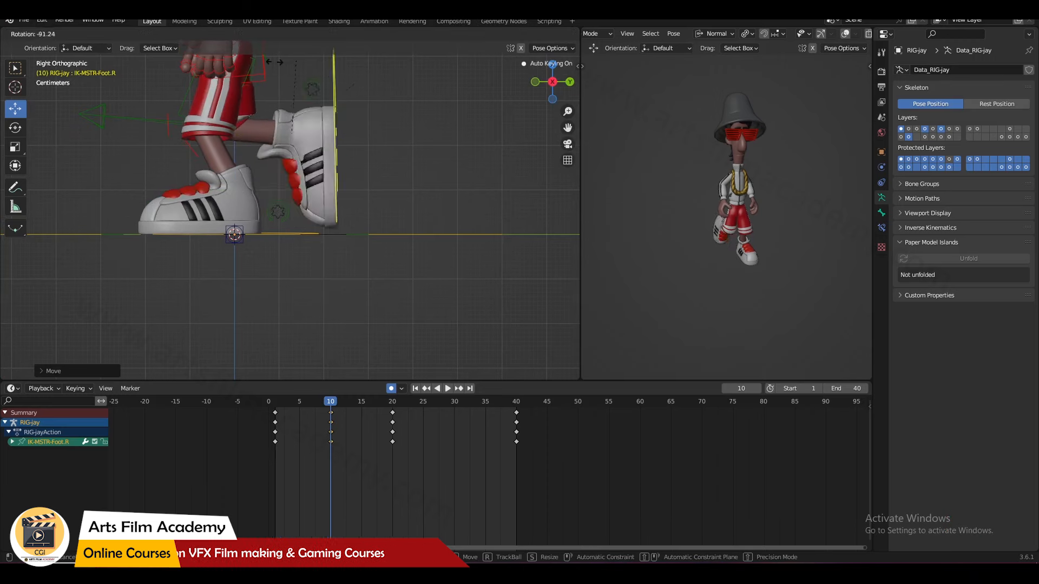
left_click(294, 92)
middle_click_drag(282, 125, 291, 233, "shift")
key("r")
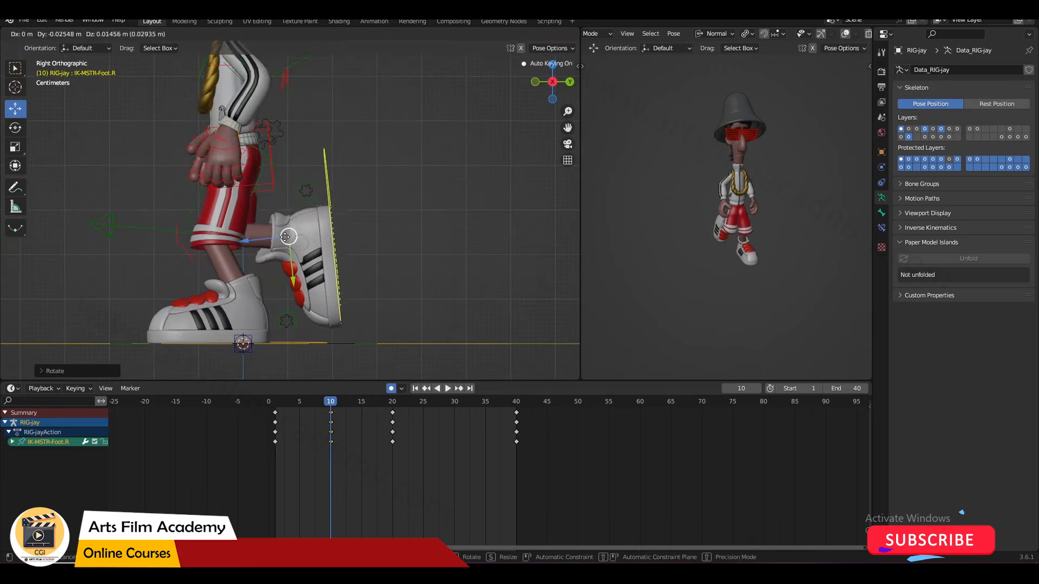
left_click(306, 173)
Step: Slide the left foot control slightly backward along the ground at frame 10
scroll(303, 176, "down", 3)
middle_click_drag(291, 180, 311, 227)
key("KP_3")
scroll(311, 322, "up", 1)
middle_click_drag(311, 322, 297, 334)
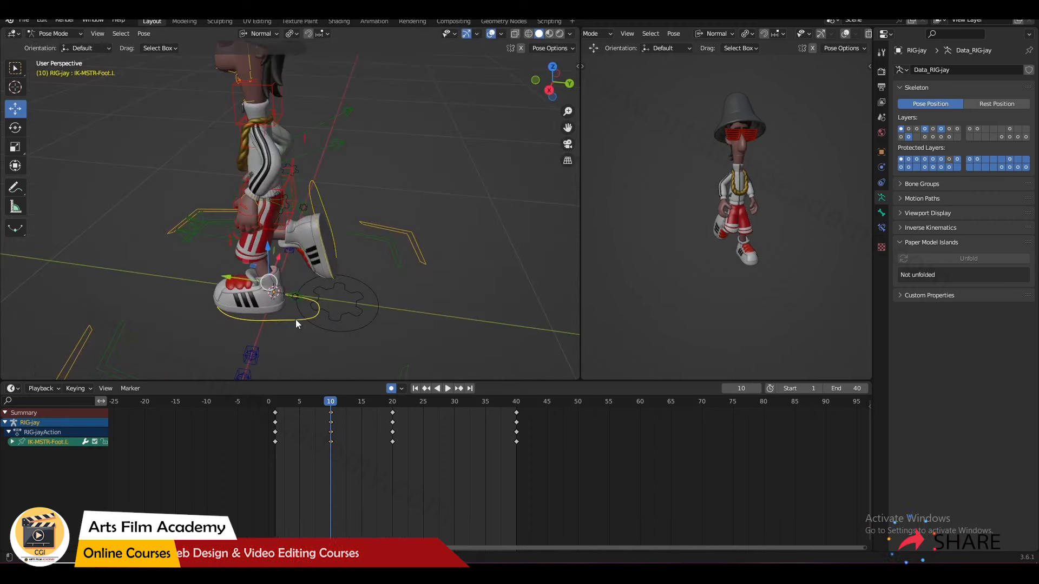
left_click(297, 313)
key("KP_3")
left_click_drag(244, 307, 255, 306)
Step: Raise the torso control at frame 10 to straighten the supporting left leg in the passing pose
middle_click_drag(287, 181, 292, 199, "shift")
left_click(296, 206)
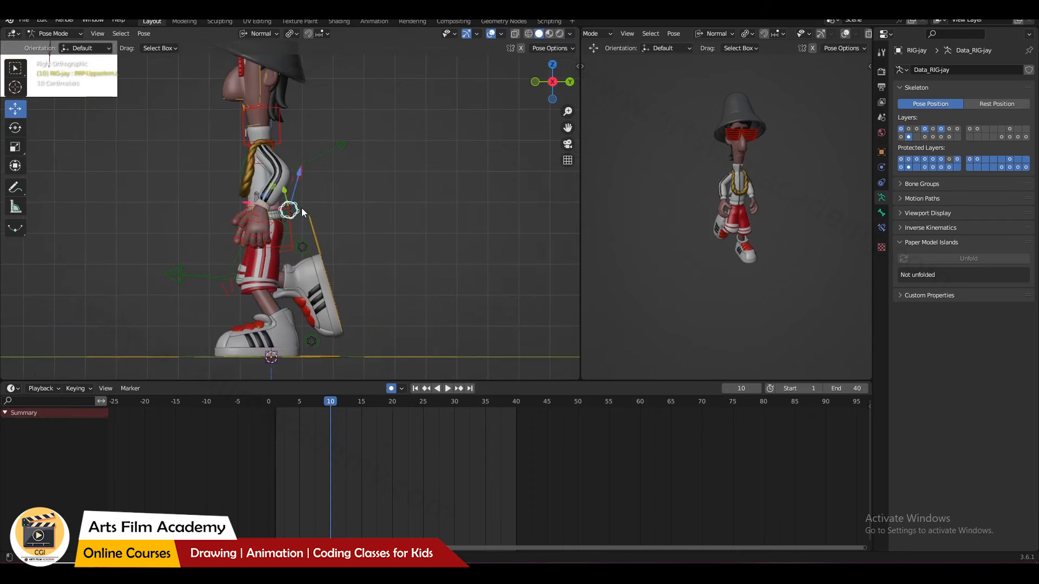
scroll(303, 207, "up", 3)
left_click(292, 216)
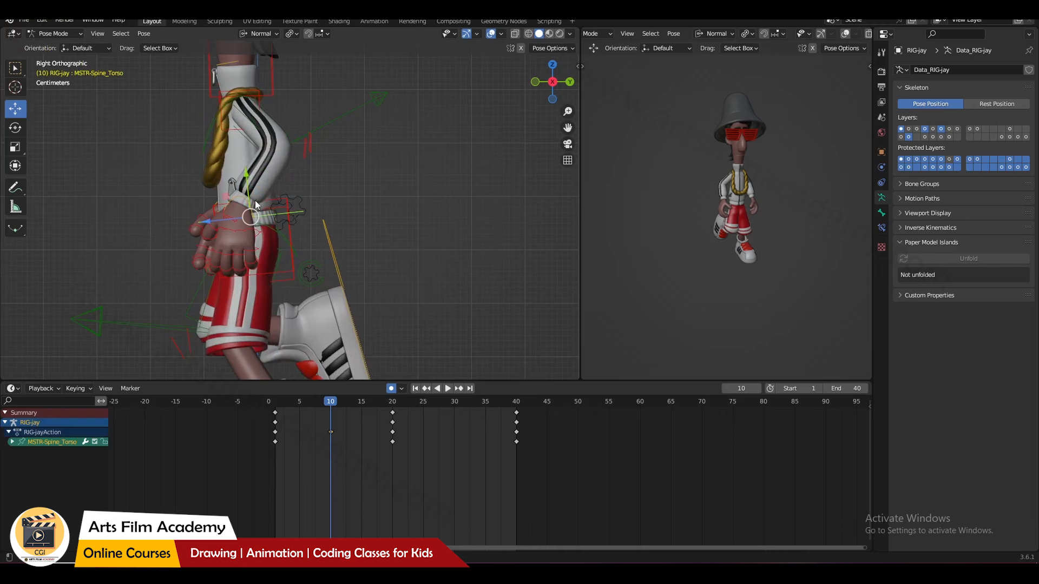
key("g")
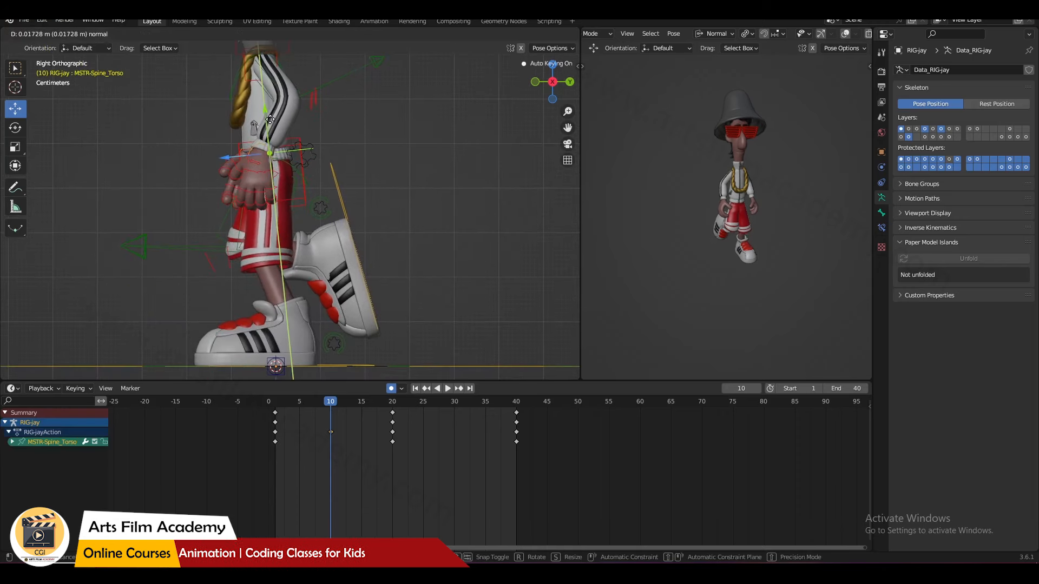
left_click(270, 228)
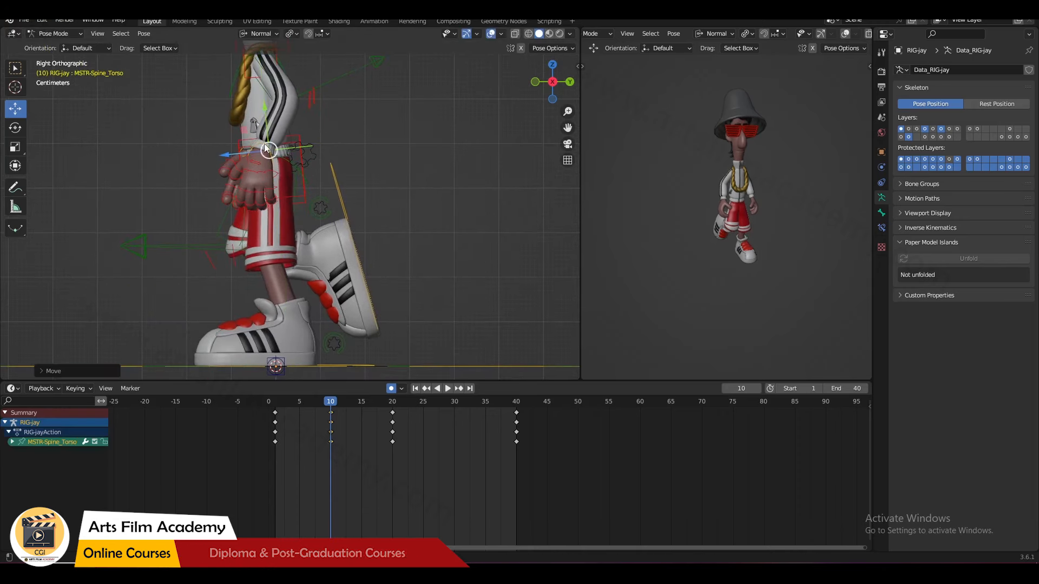
left_click_drag(265, 128, 264, 123)
left_click(343, 126)
scroll(343, 128, "down", 2)
middle_click_drag(281, 154, 333, 191)
key("KP_1")
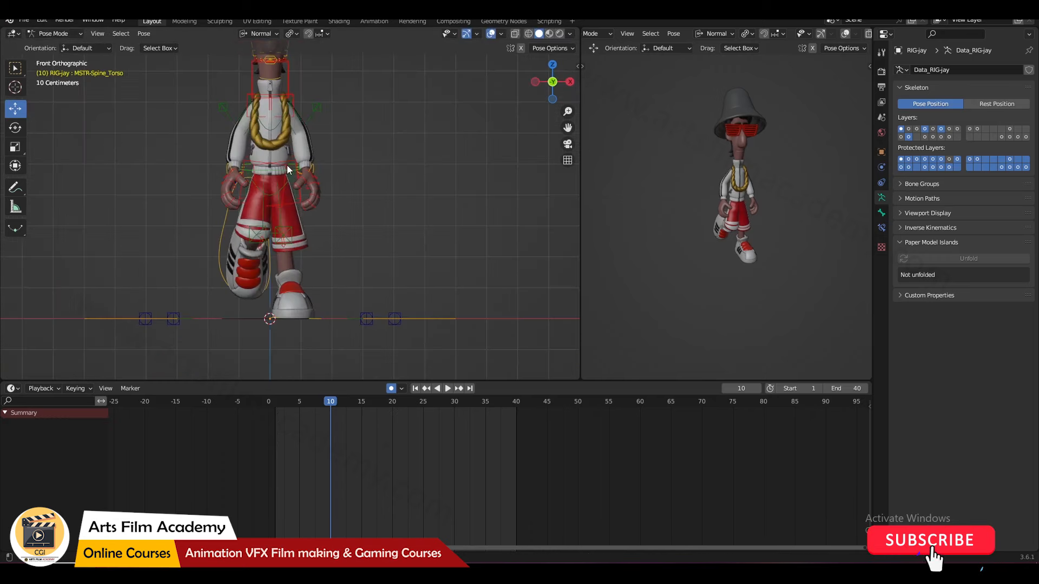
Step: Move the left wrist control back behind the hips and rotate the hand at frame 10
scroll(287, 161, "up", 2)
scroll(345, 223, "up", 1)
scroll(375, 255, "down", 2)
scroll(381, 174, "up", 3)
key("KP_3")
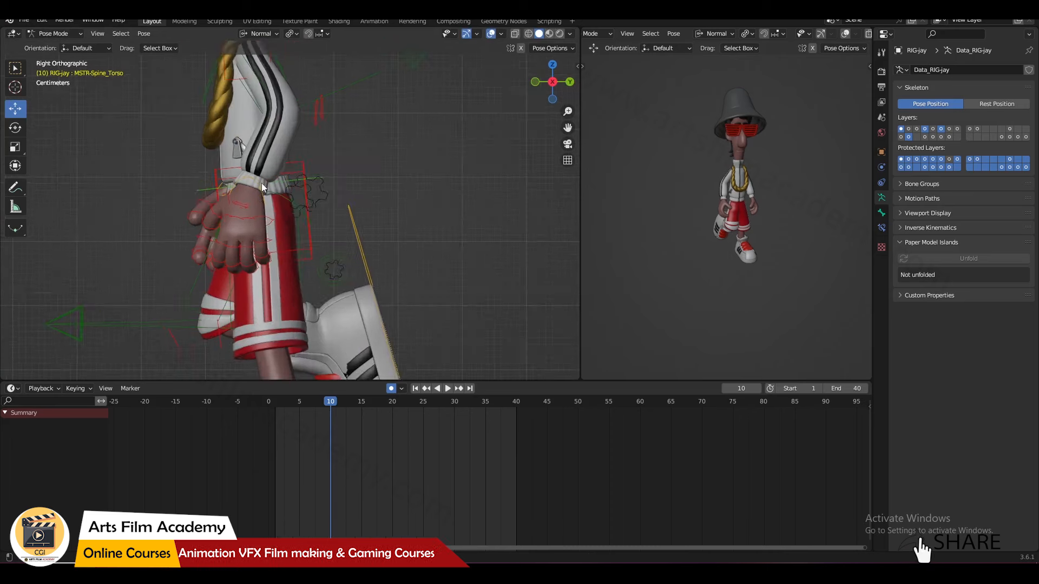
left_click(259, 185)
left_click_drag(254, 184, 286, 187)
key("r")
left_click(329, 252)
key("r")
left_click(357, 216)
Step: Move the right wrist control forward in front of the body at frame 10
key("ctrl+KP_3")
left_click(360, 180)
key("g")
left_click(362, 178)
Step: Scrub from frame 1 to frame 10 and inspect the passing pose from several angles
scroll(357, 180, "down", 4)
middle_click_drag(352, 182, 254, 205)
left_click_drag(276, 402, 330, 403)
middle_click_drag(346, 216, 330, 243)
left_click(401, 269)
key("KP_3")
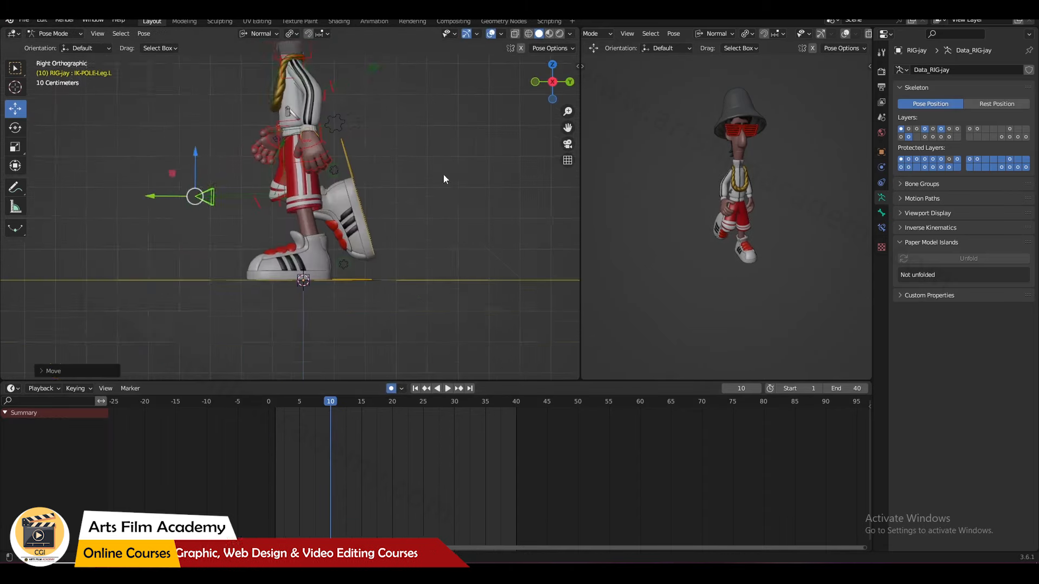
Step: Refine the left hand's rotation and adjust the torso control slightly at frame 10
middle_click_drag(325, 162, 346, 259, "shift")
left_click(346, 239)
key("r")
left_click(368, 179)
left_click_drag(284, 247, 284, 245)
middle_click_drag(303, 260, 299, 226, "shift")
Step: Keyframe all rig controls at frame 10 and paste the pose mirrored at frame 30
key("a")
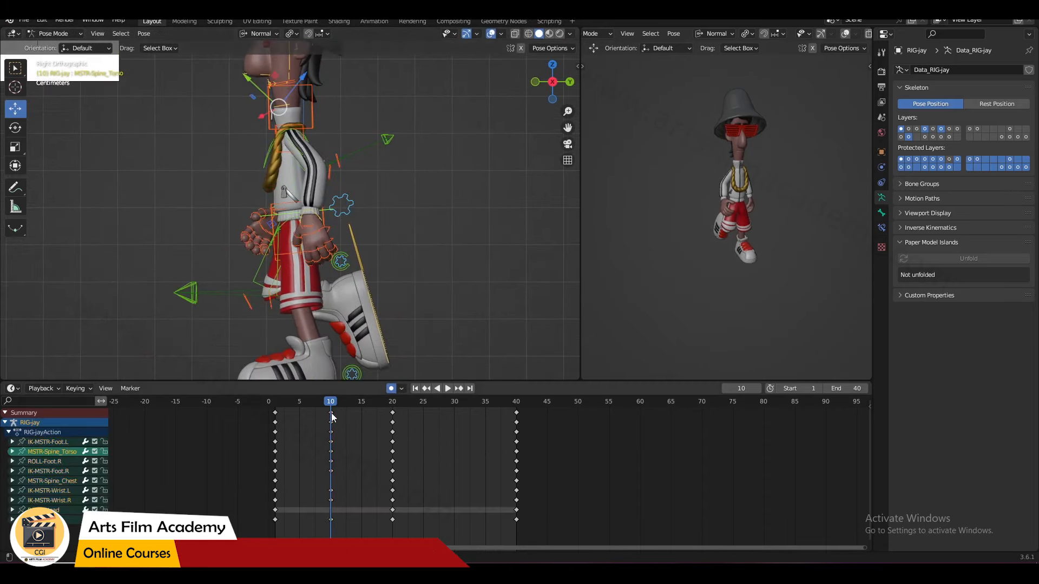
key("i")
left_click(456, 403)
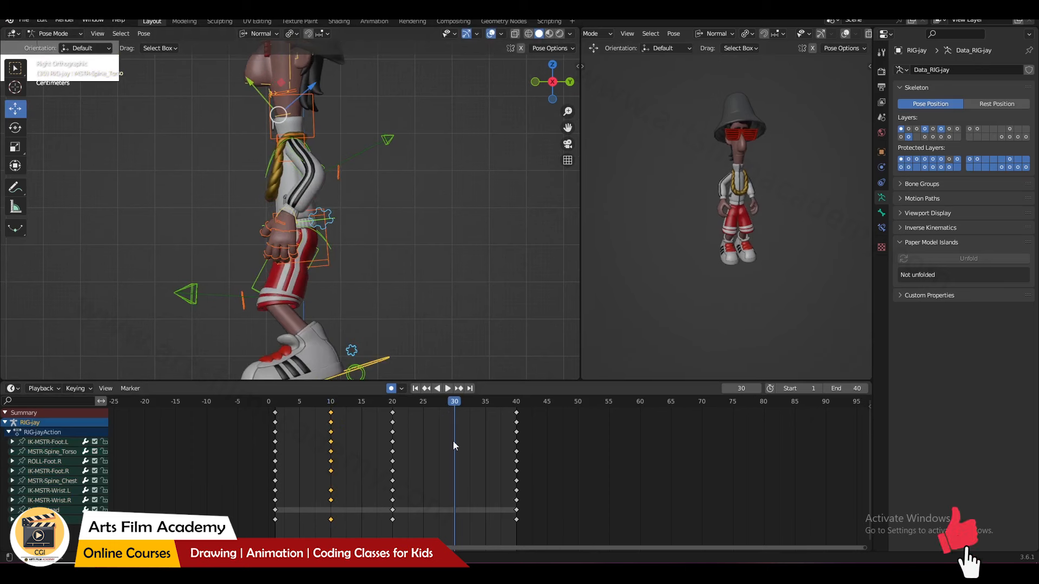
key("ctrl+shift+v")
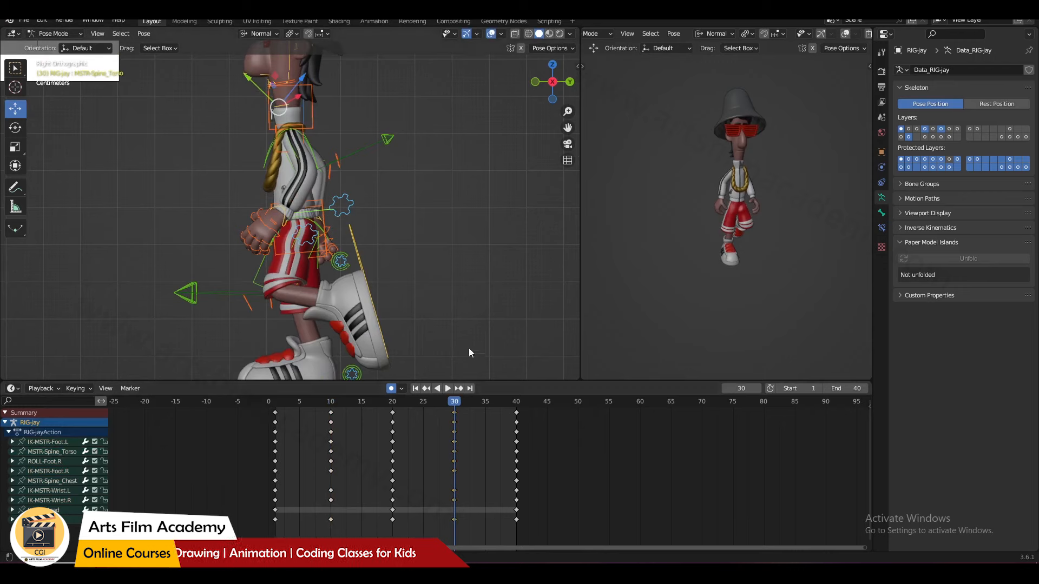
Step: Go to frame 5, compare the pose with the walk-cycle reference, and clear the rotation of the left foot roll control
left_click_drag(451, 401, 337, 424)
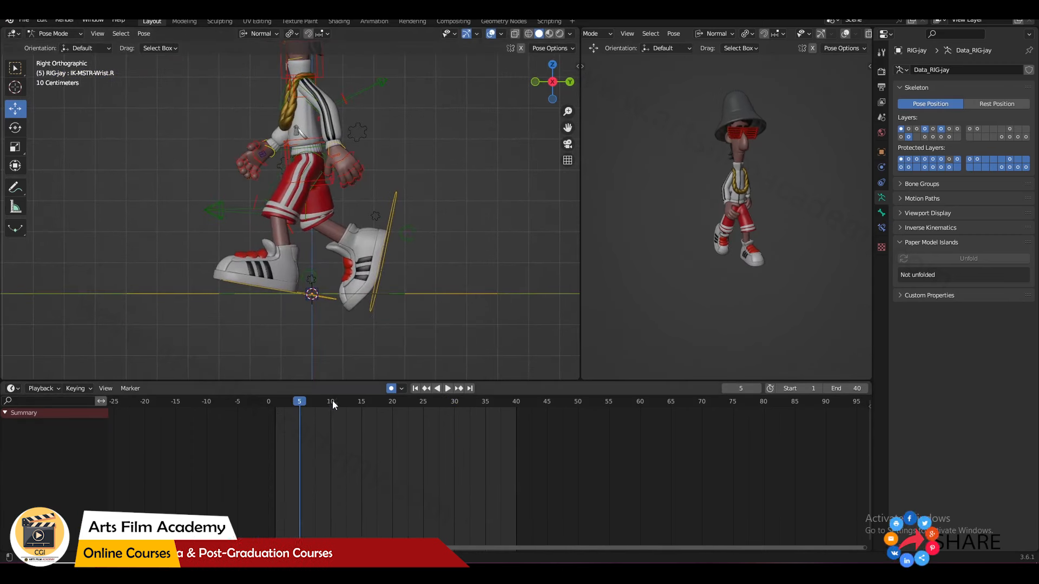
key("a")
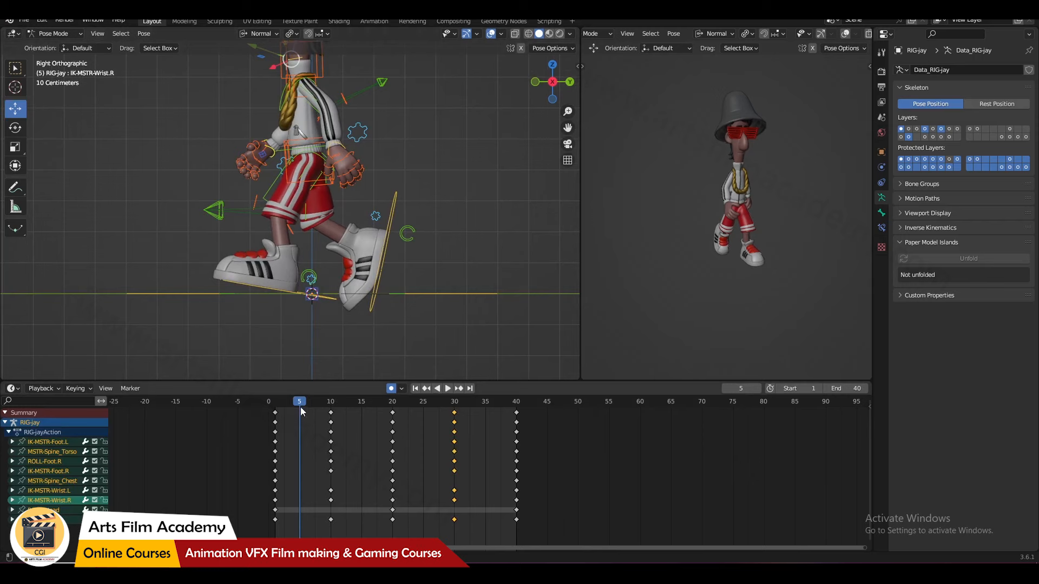
scroll(320, 164, "down", 5)
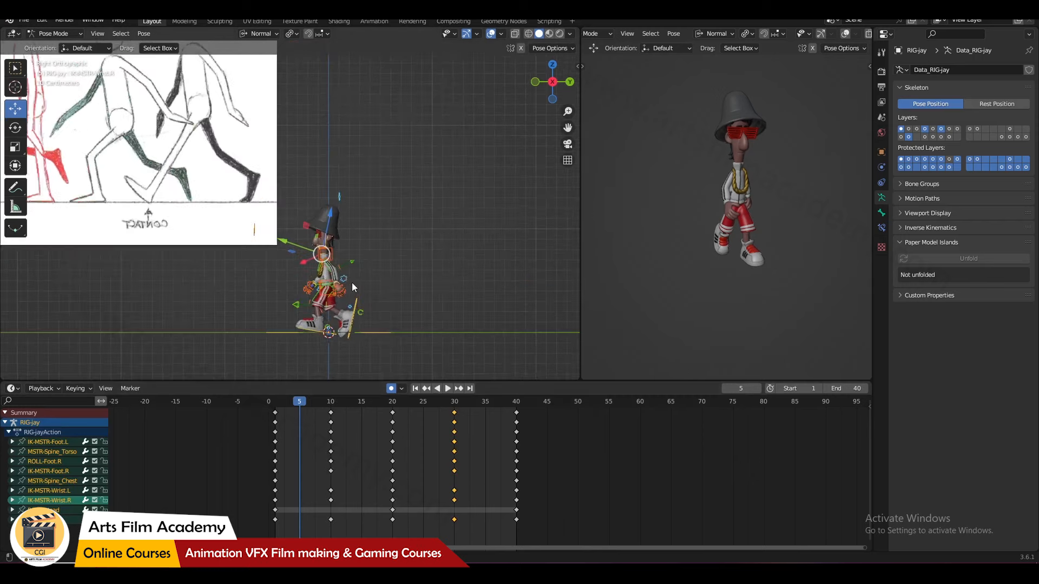
scroll(352, 283, "up", 5)
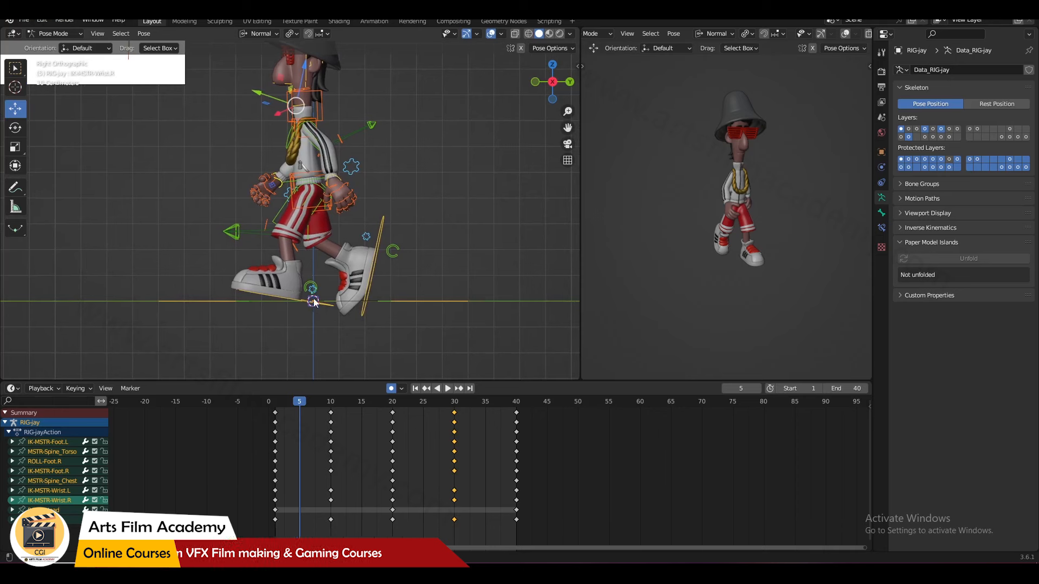
left_click(312, 285)
scroll(320, 286, "up", 3)
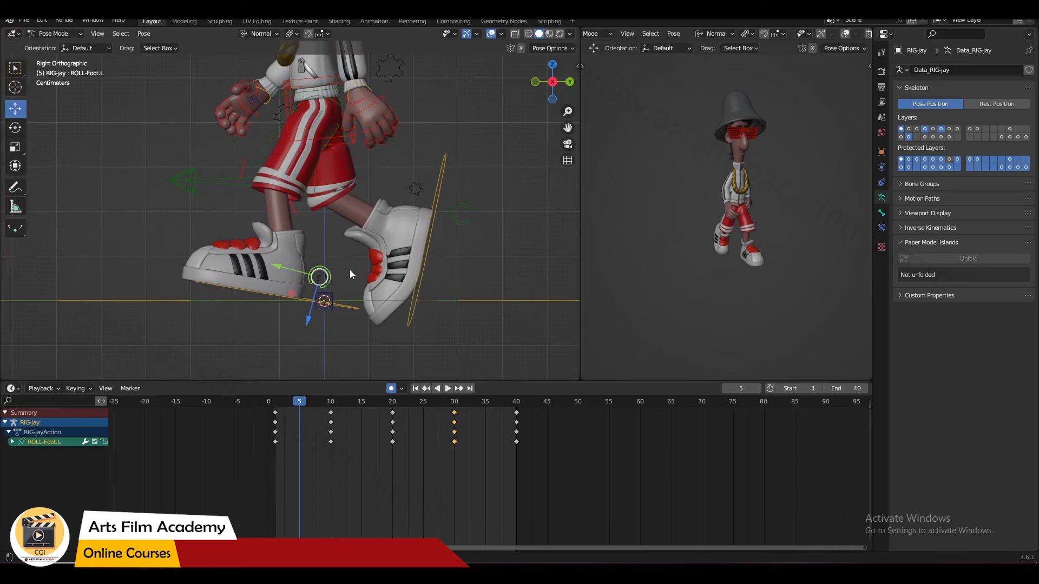
key("alt+r")
middle_click_drag(314, 71, 305, 145, "shift")
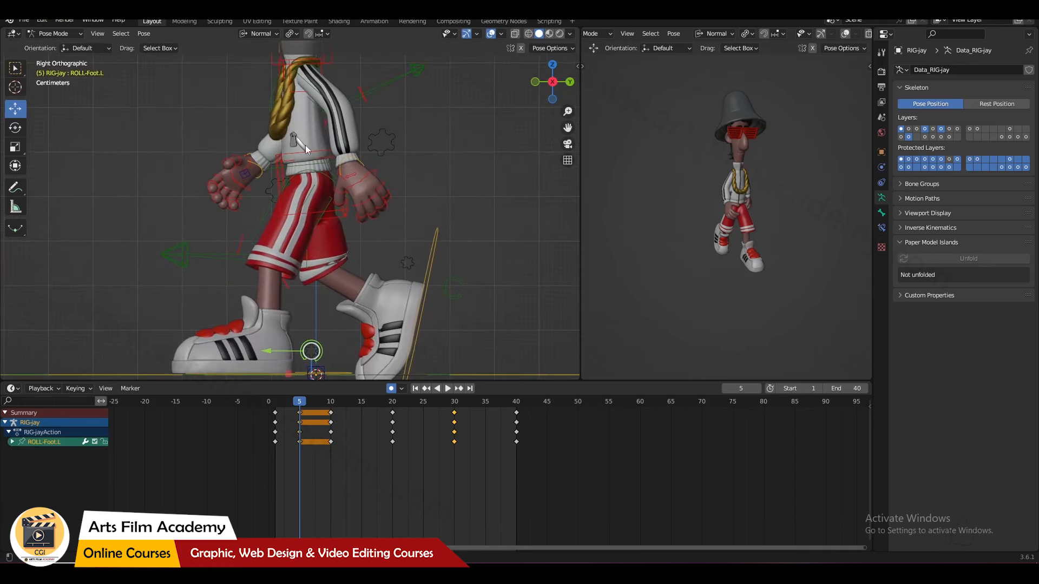
Step: Lower the torso control at frame 5 for the down pose and check the arm positions
left_click_drag(307, 165, 305, 173)
scroll(363, 226, "down", 4)
scroll(346, 206, "up", 2)
middle_click_drag(343, 201, 335, 233, "shift")
left_click(333, 212)
scroll(339, 214, "up", 1)
scroll(336, 211, "up", 2)
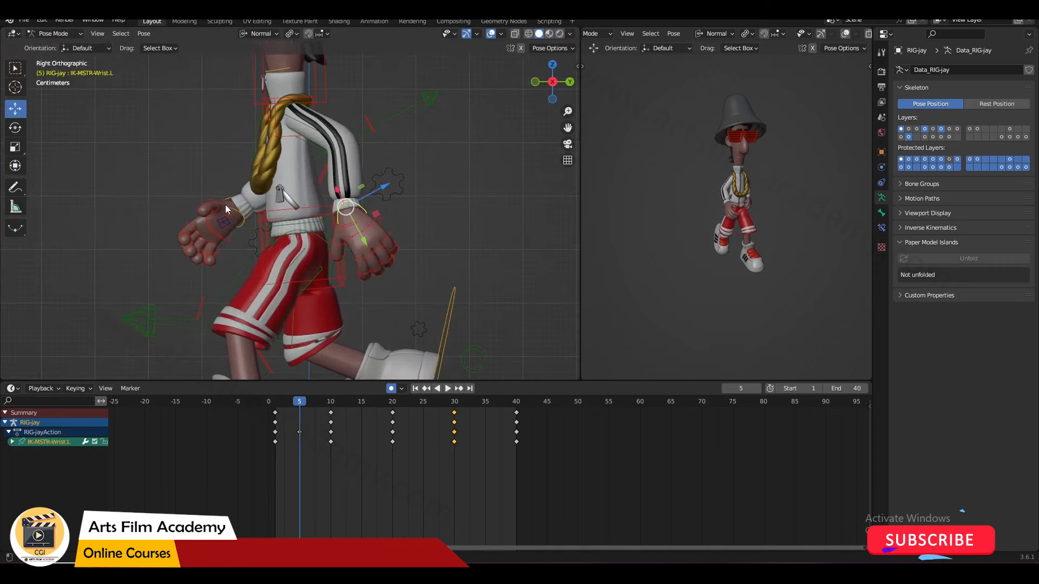
mouse_move(301, 403)
left_mouse_down()
mouse_move(334, 403)
mouse_move(300, 403)
left_mouse_up()
Step: Move the right foot control up and back at frame 5, rotate it, and preview the motion
middle_click_drag(352, 248, 322, 86, "shift")
scroll(351, 223, "down", 1)
left_click(401, 157)
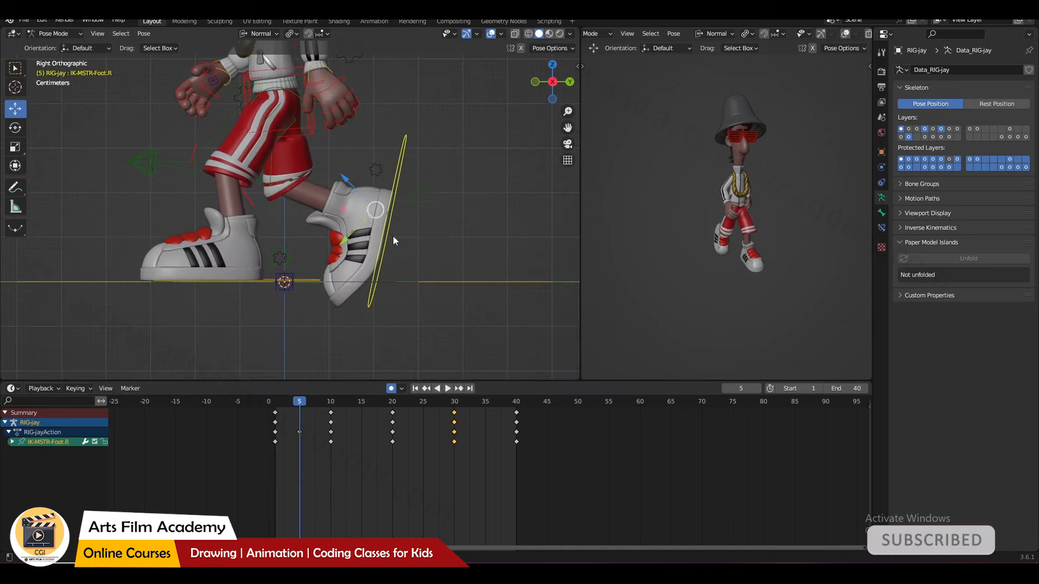
key("g")
left_click(400, 137)
key("r")
left_click(427, 143)
key("space")
key("Escape")
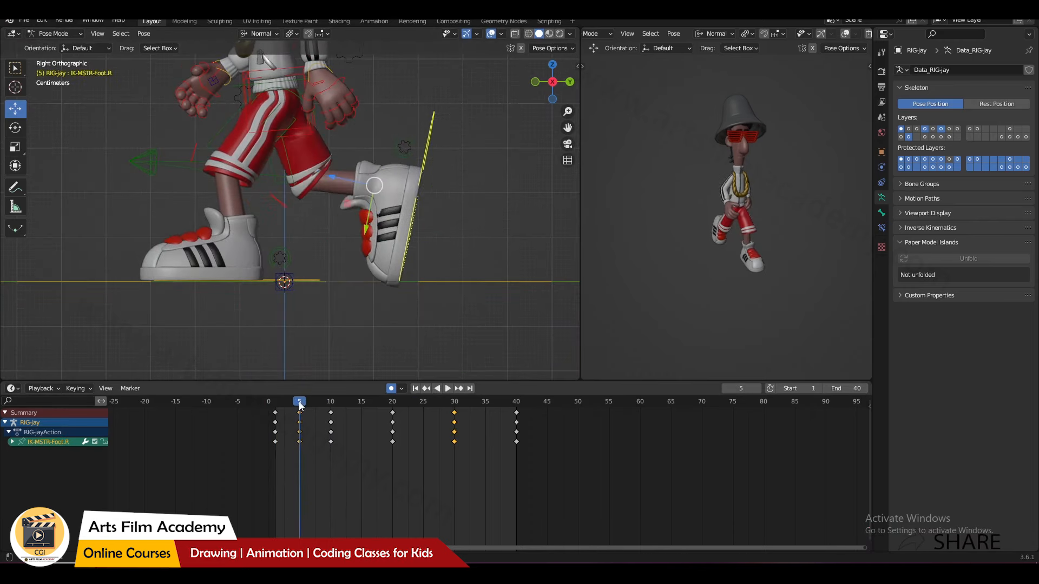
Step: Tilt the trailing right foot onto its toe at frame 5 and rotate its foot roll control about 10 degrees
key("r")
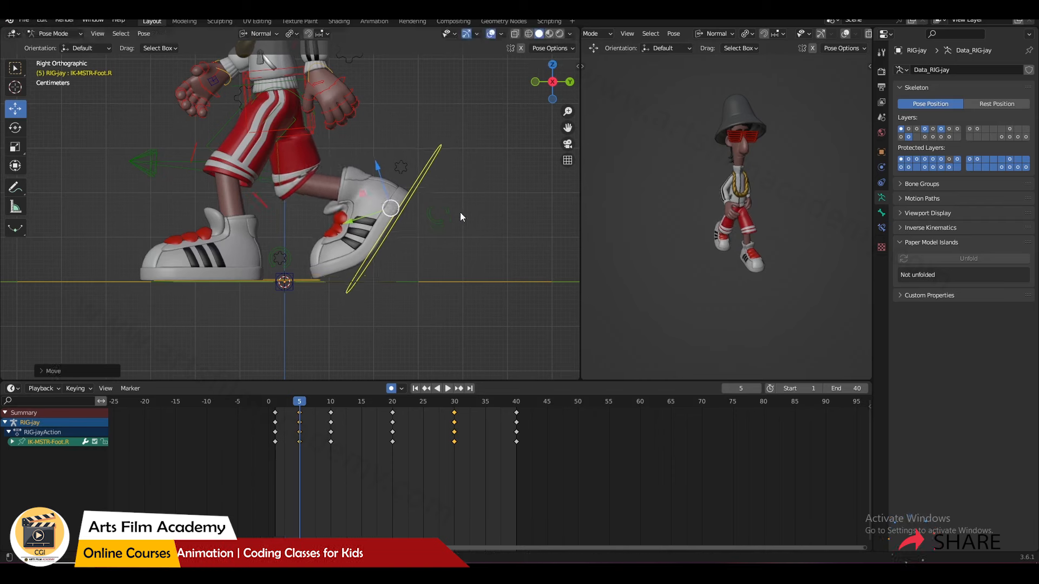
left_click(465, 183)
left_click(428, 176)
key("r")
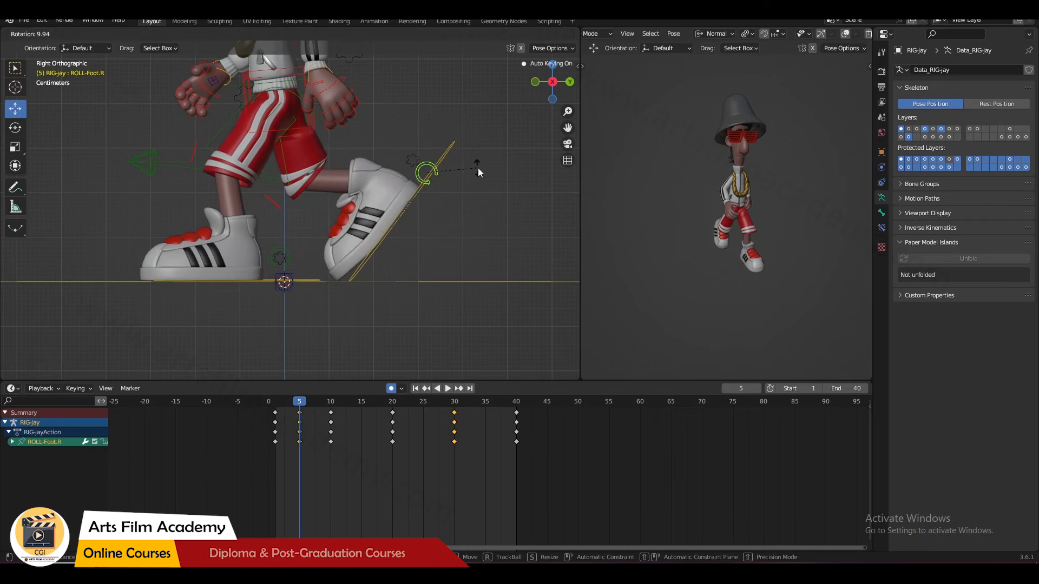
left_click(475, 169)
Step: Preview the motion between the down pose at frame 5 and the passing pose at frame 10
scroll(470, 174, "down", 2)
middle_click_drag(471, 175, 382, 245, "shift")
key("space")
mouse_move(329, 428)
left_mouse_down()
mouse_move(366, 435)
mouse_move(335, 419)
left_mouse_up()
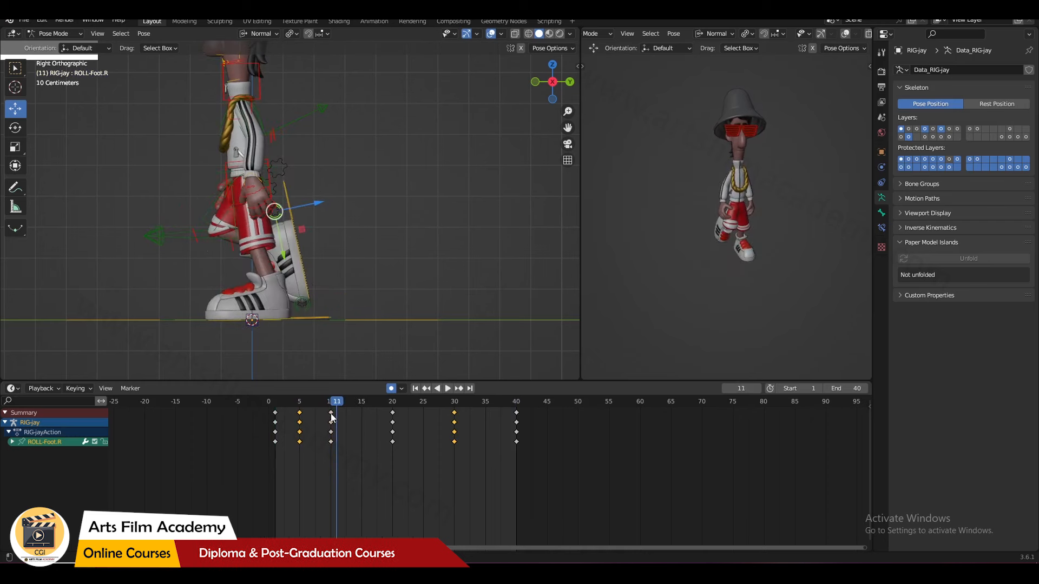
left_click(330, 414)
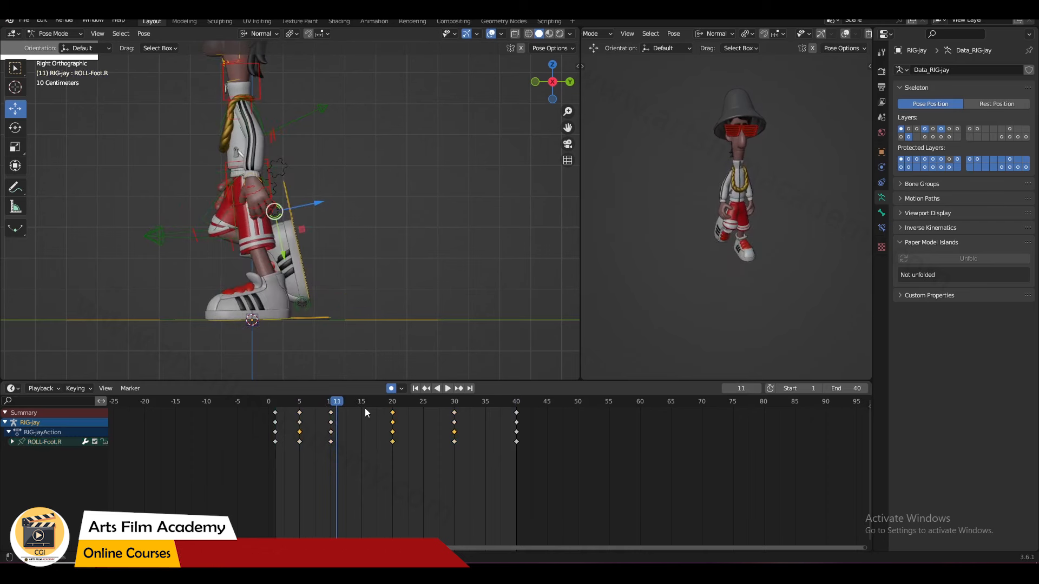
Step: Go to frame 15 and compare the character's legs and body height with the up pose in the walk-cycle reference
left_click(365, 402)
scroll(233, 181, "down", 8)
middle_click_drag(230, 177, 327, 318, "shift")
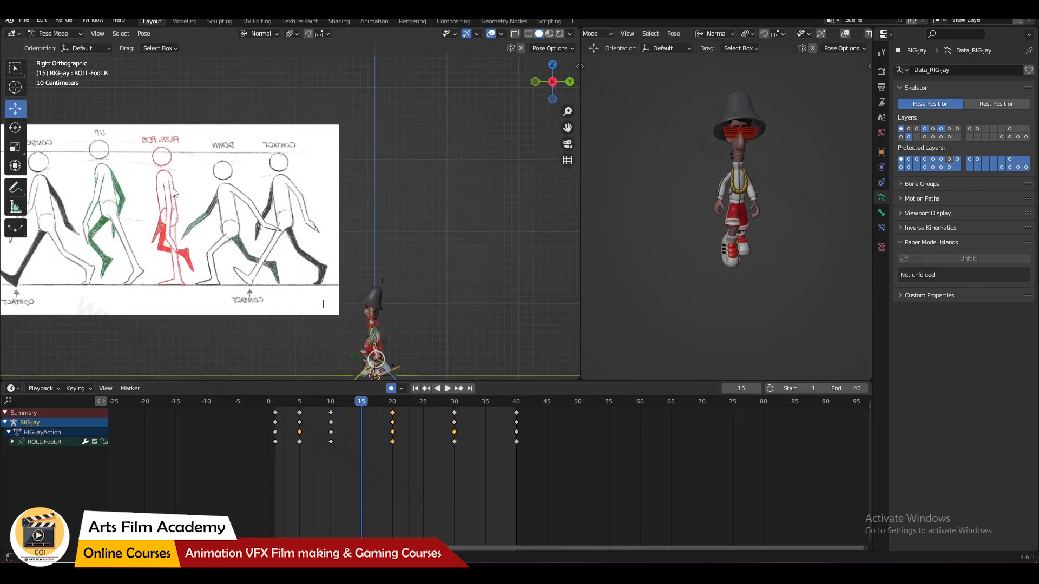
middle_click_drag(395, 240, 389, 145, "shift")
scroll(392, 223, "up", 2)
middle_click_drag(445, 249, 107, 211, "shift")
scroll(453, 251, "up", 6)
middle_click_drag(284, 270, 302, 251, "shift")
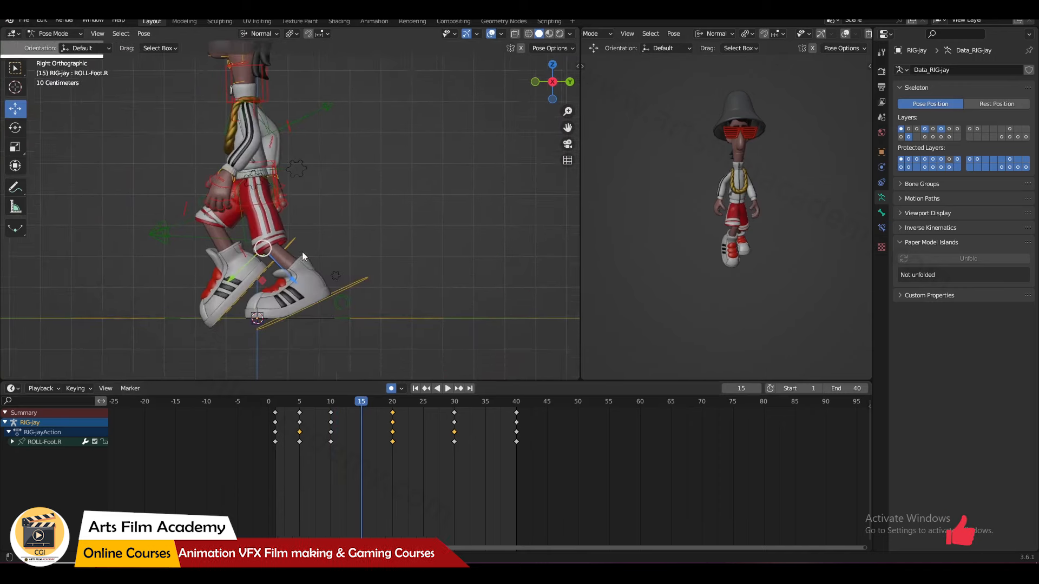
Step: Examine the legs of the up pose in the walk-cycle reference before posing frame 15
scroll(302, 252, "up", 1)
middle_click_drag(320, 252, 385, 263, "shift")
scroll(320, 239, "down", 6)
scroll(385, 263, "down", 3)
middle_click_drag(222, 176, 427, 269, "shift")
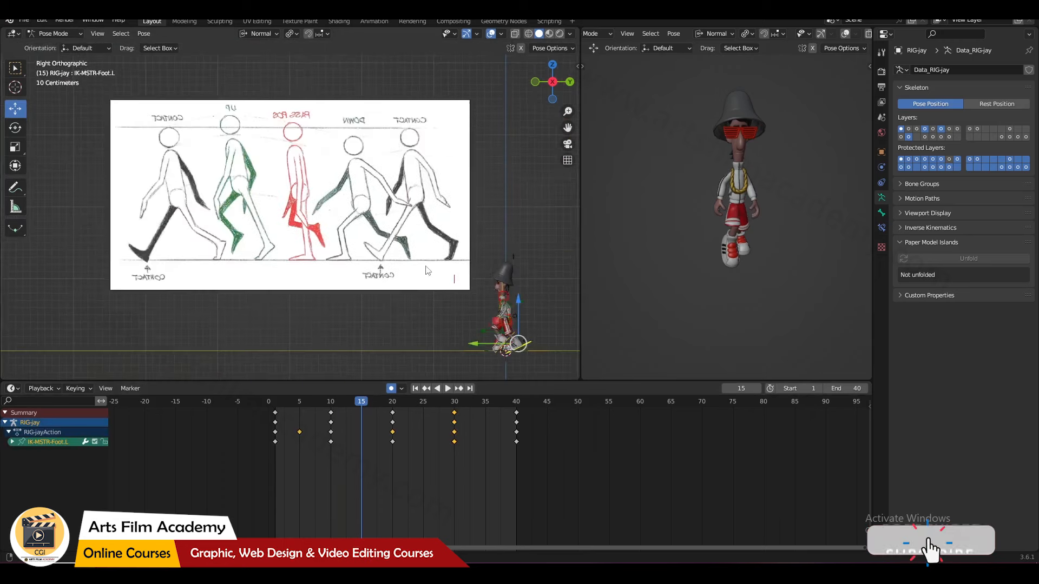
scroll(427, 269, "up", 4)
scroll(223, 229, "down", 4)
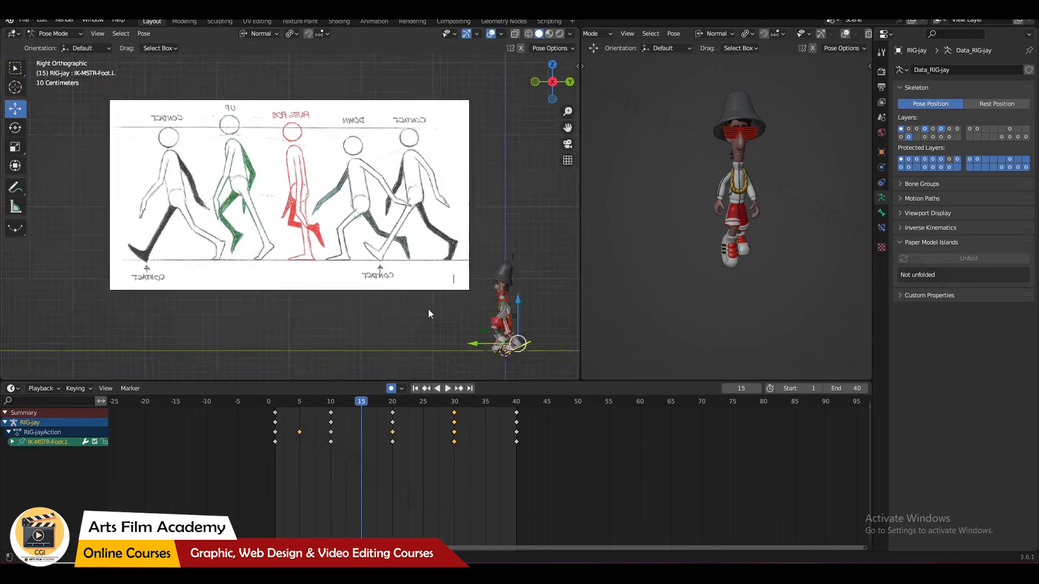
Step: Rotate the left foot roll control about 25 degrees at frame 15 to lift the heel onto the toe
middle_click_drag(509, 351, 277, 242, "shift")
scroll(277, 241, "up", 4)
middle_click_drag(219, 182, 307, 225, "shift")
scroll(307, 225, "up", 4)
middle_click_drag(260, 189, 296, 248, "shift")
scroll(295, 249, "up", 1)
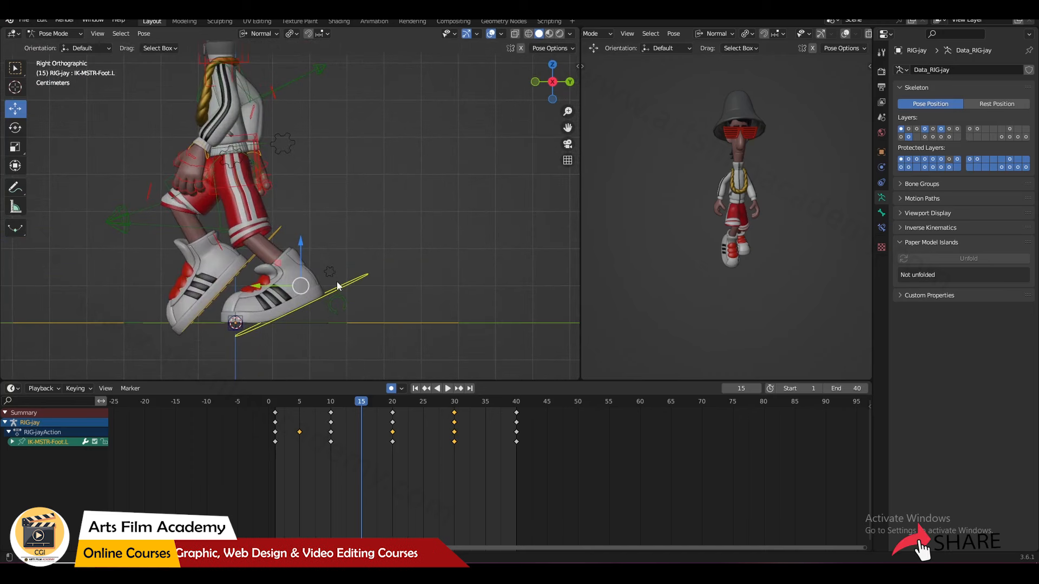
key("r")
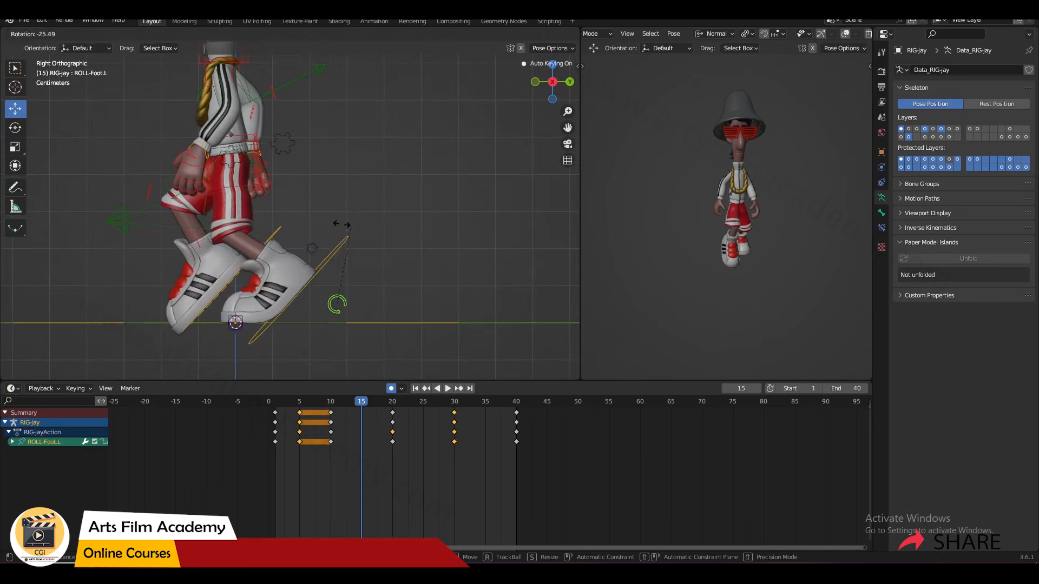
Step: Raise the torso control slightly more than 0.03 m at frame 15 and compare it with the passing pose at frame 10
left_click(260, 144)
middle_click_drag(277, 164, 295, 209, "shift")
left_click_drag(243, 167, 242, 157)
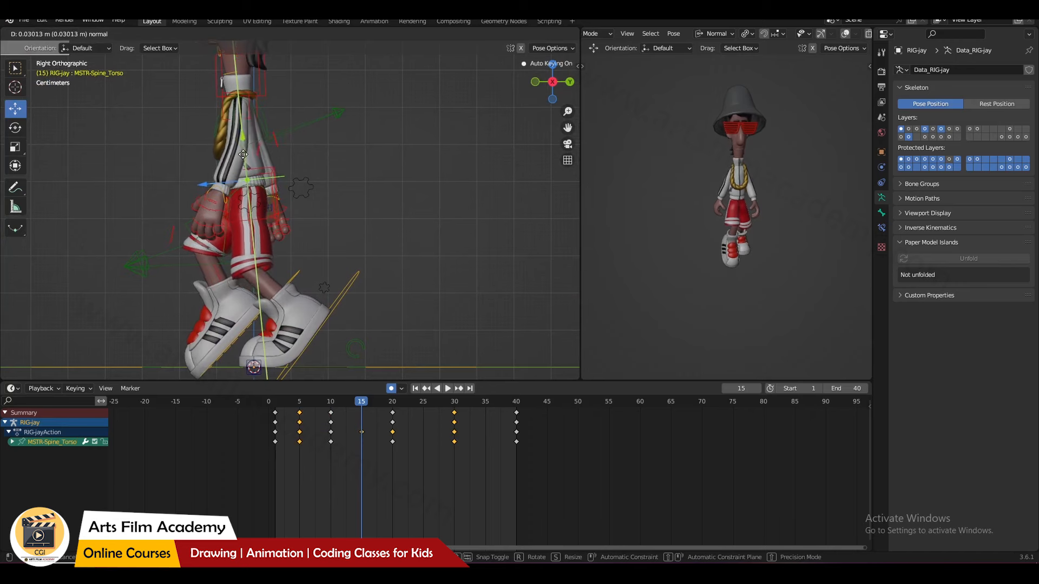
left_click_drag(243, 151, 242, 145)
left_click_drag(331, 402, 363, 410)
Step: Lower both wrist controls together a little in the front view at frame 15 and check the motion
scroll(167, 179, "up", 1)
middle_click_drag(167, 178, 347, 138, "shift")
left_click(362, 145)
left_click(184, 156, "shift")
key("KP_1")
left_click_drag(297, 147, 297, 161)
left_click_drag(362, 403, 362, 428)
Step: Move the right foot control forward at frame 15, rotate it to level the foot, and preview the motion
key("KP_3")
middle_click_drag(335, 299, 307, 176, "shift")
left_click(307, 175)
left_click(318, 241)
key("g")
left_click(301, 227)
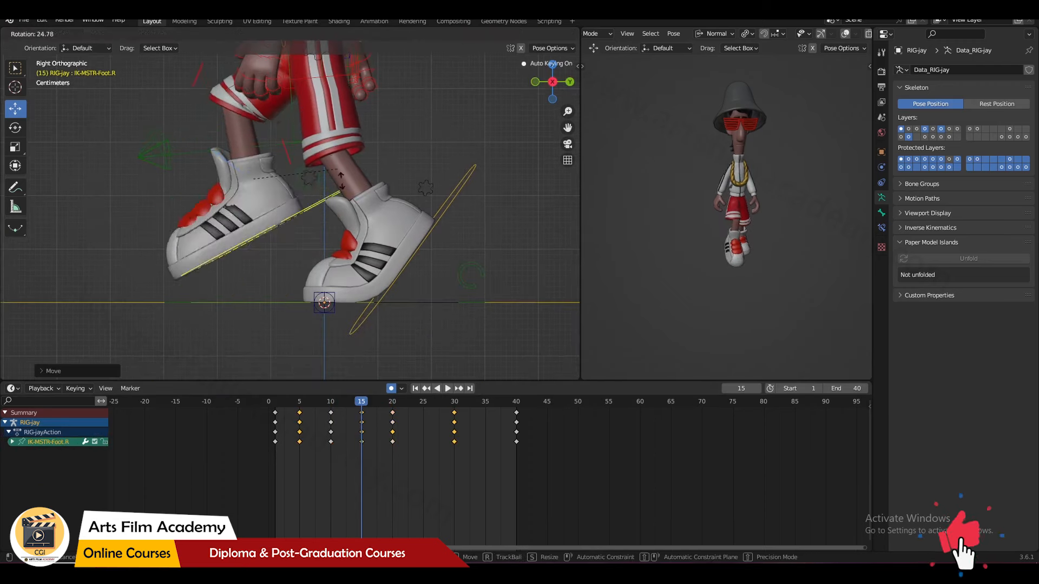
key("r")
left_click(281, 179)
left_click_drag(262, 193, 258, 184)
scroll(282, 236, "down", 3)
middle_click_drag(282, 236, 254, 348, "shift")
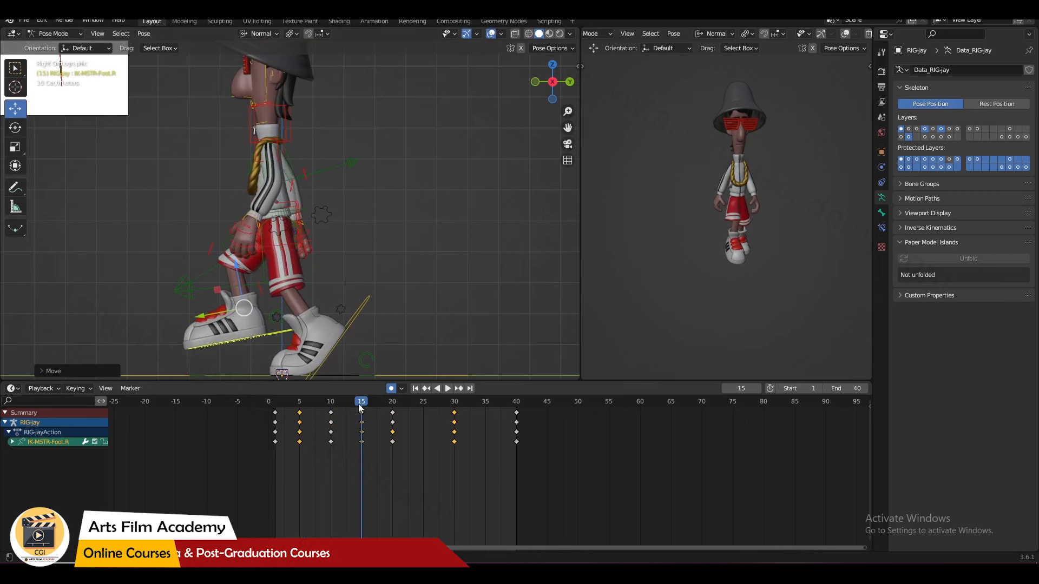
key("space")
Step: Copy the frame 5 pose of all controls mirrored to frame 25, and the frame 15 pose mirrored to frame 35
left_click_drag(361, 420, 300, 441)
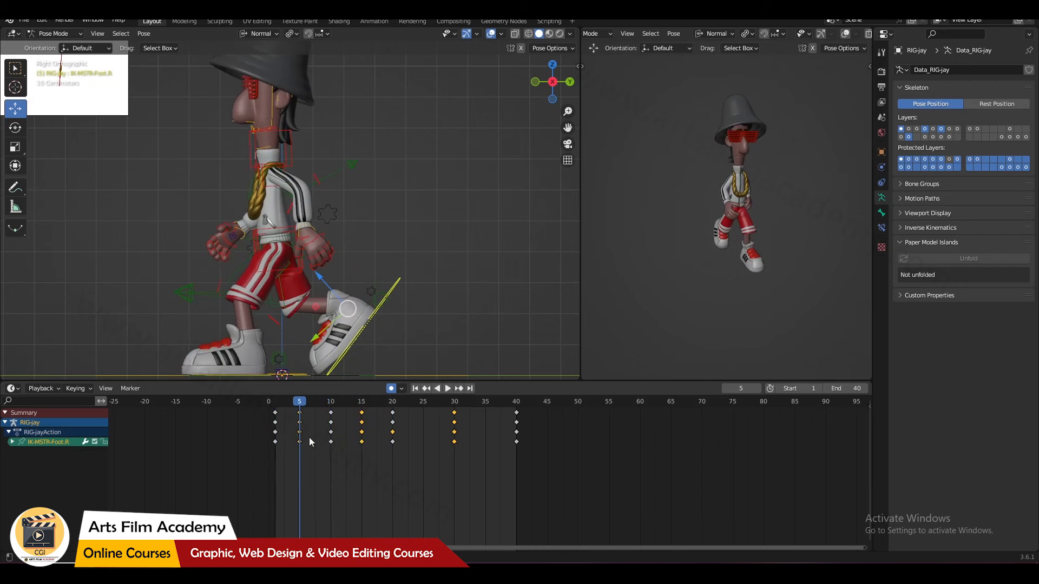
key("a")
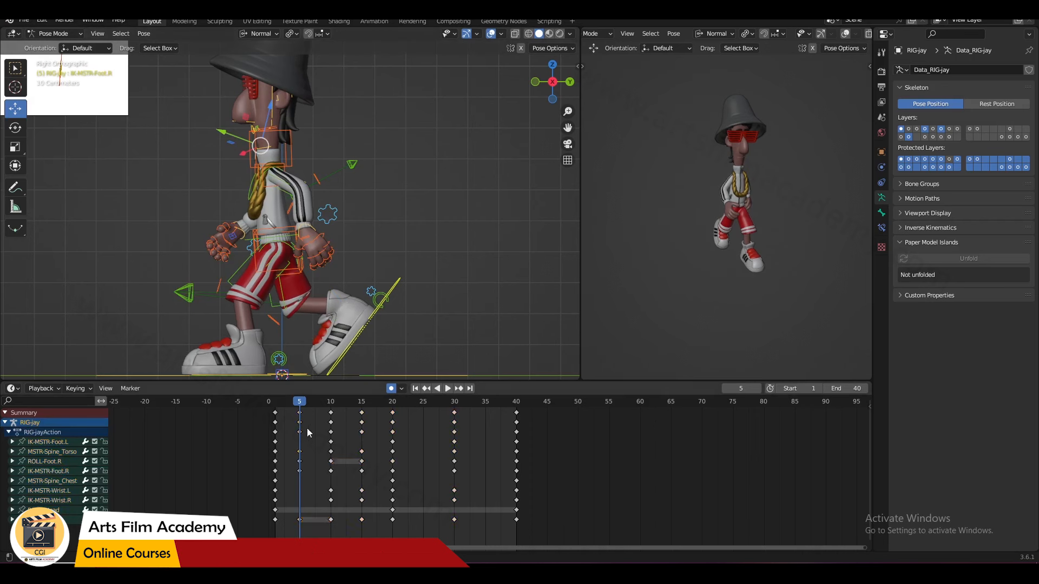
left_click(299, 414)
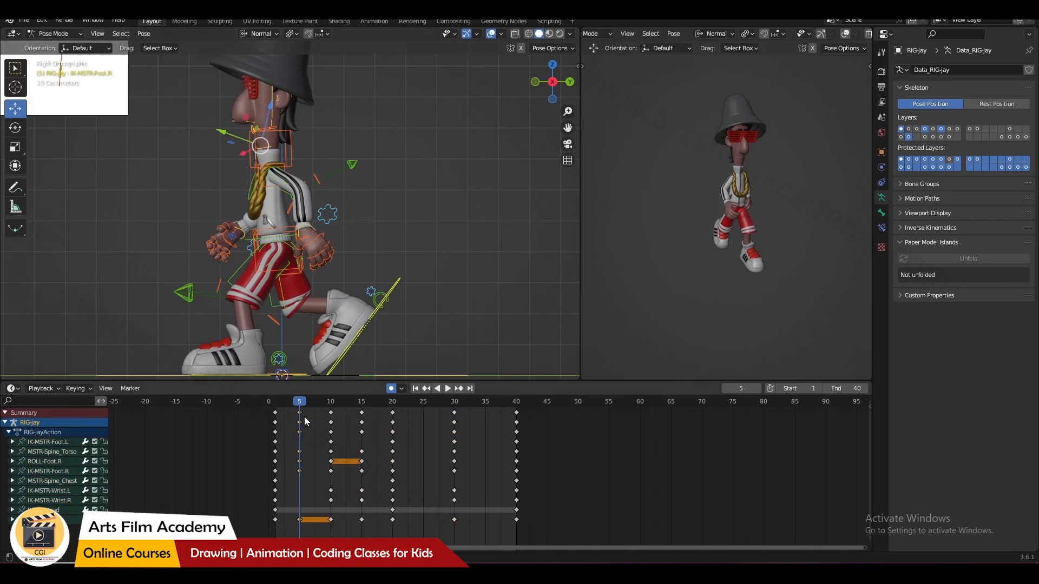
left_click(421, 401)
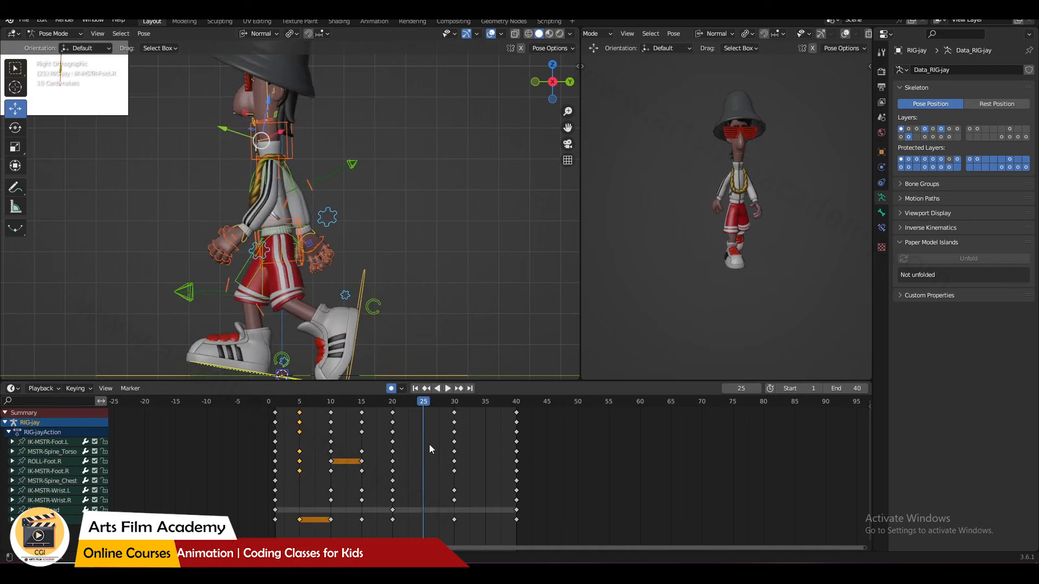
key("ctrl+shift+v")
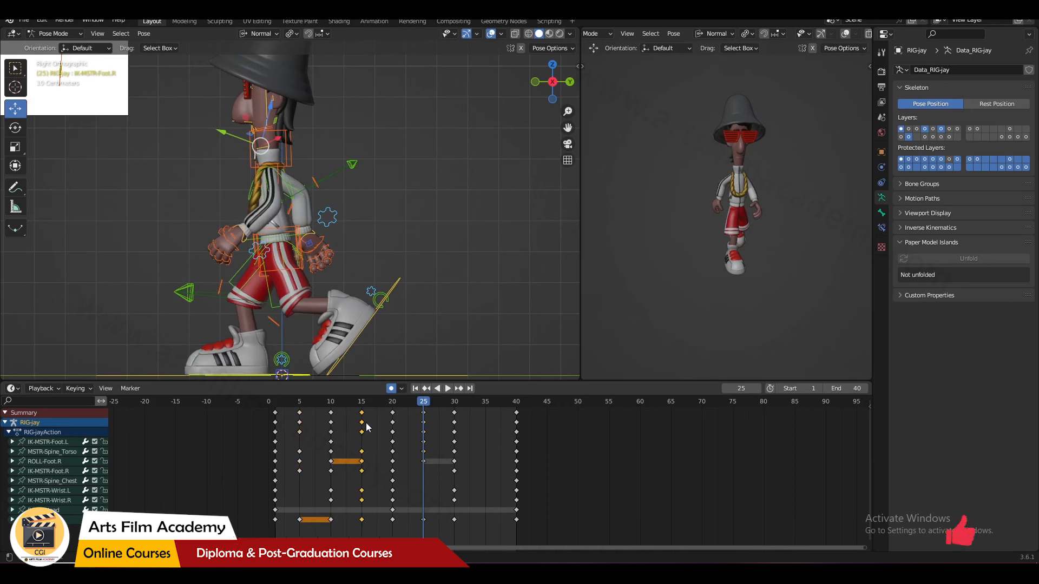
left_click(484, 403)
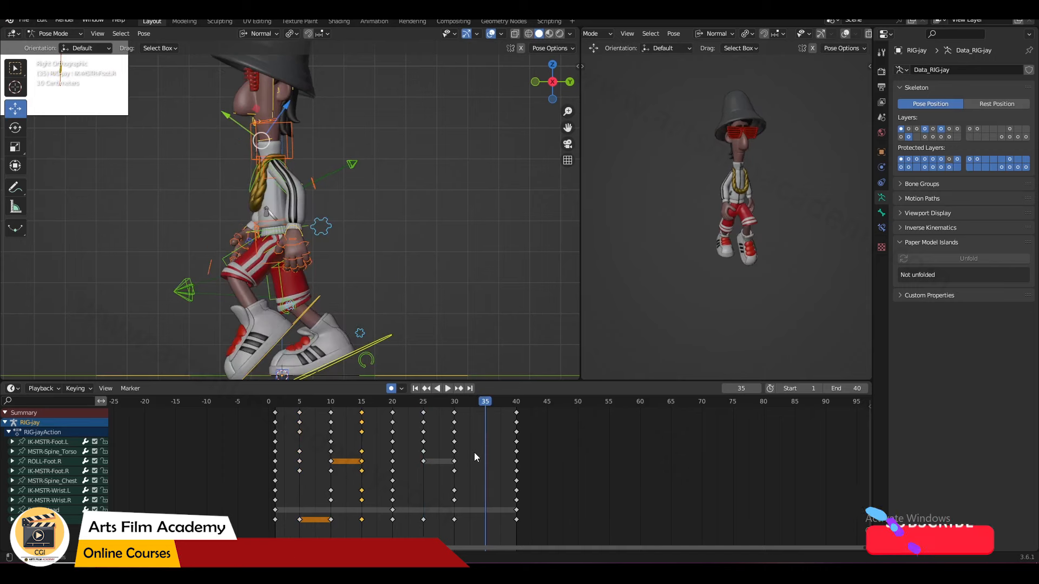
key("ctrl+shift+v")
Step: Play back the full walk cycle from frame 1 and inspect it from the side and in perspective
key("space")
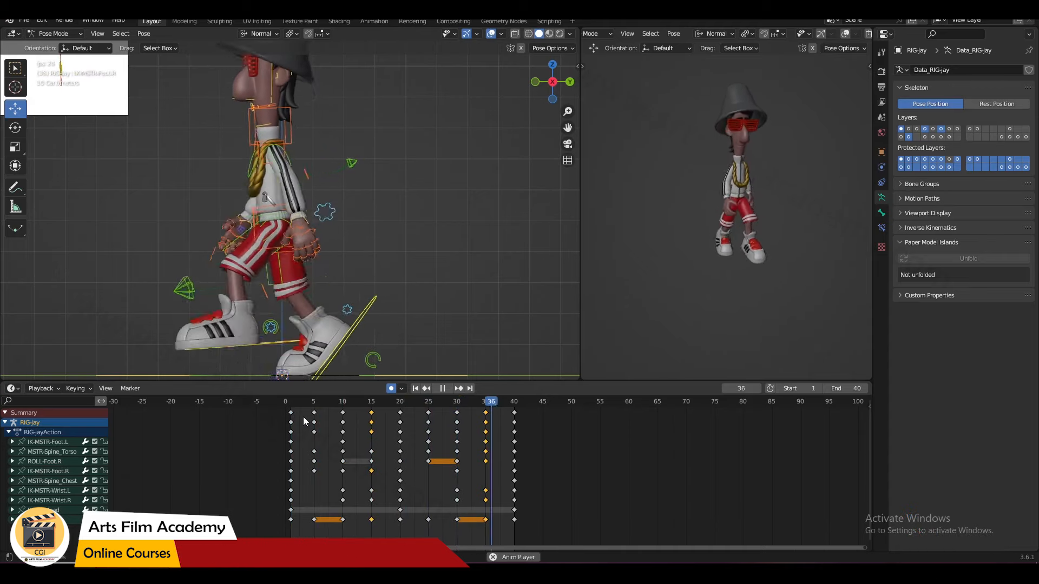
key("space")
left_click(416, 389)
scroll(371, 217, "down", 5)
middle_click_drag(366, 187, 447, 219)
key("space")
scroll(775, 215, "up", 5)
key("space")
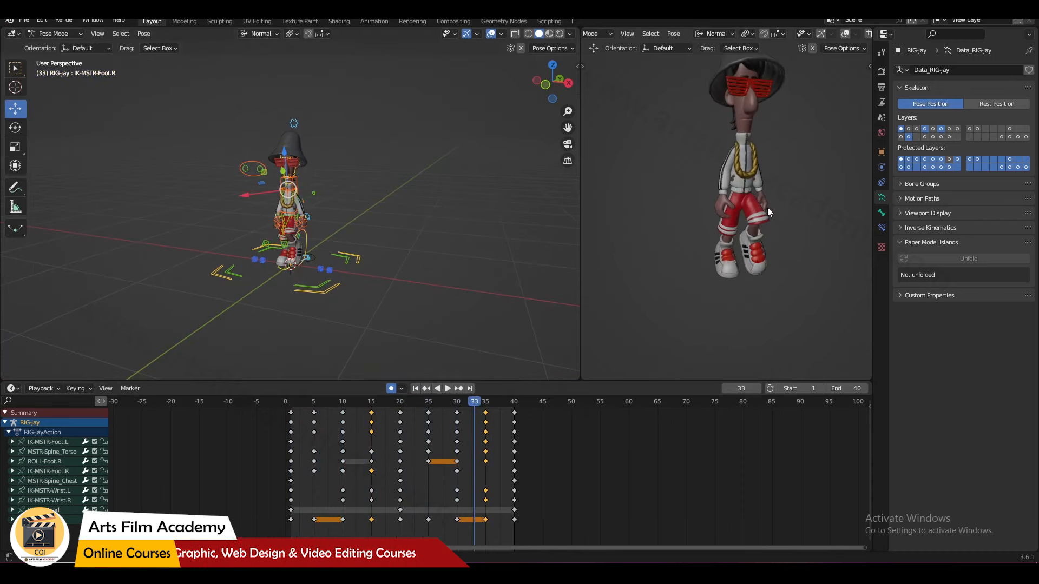
left_click(447, 389)
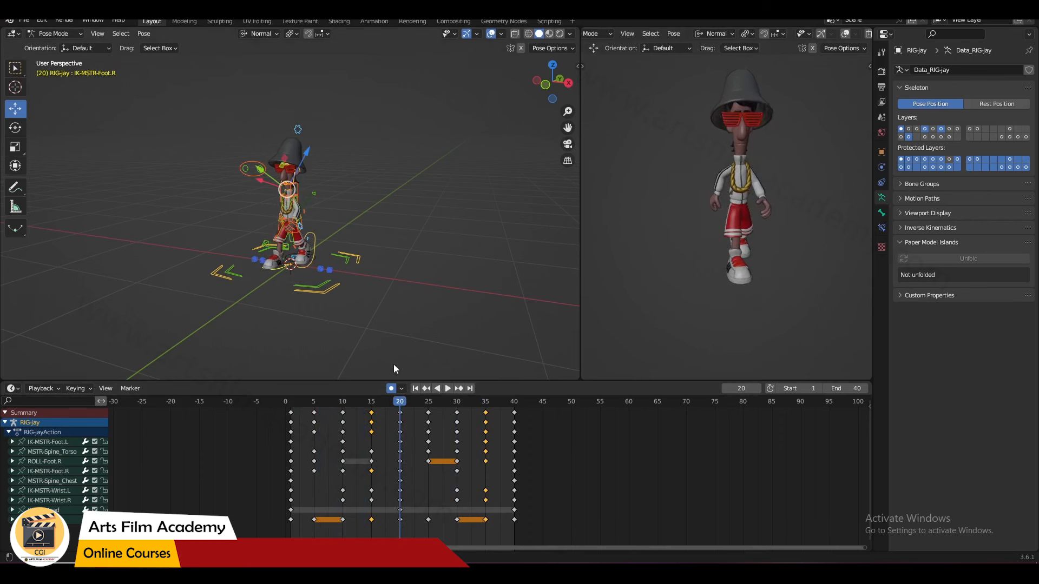
Step: Deselect the controls and split the 3D viewport, turning the new area into a Graph Editor
left_click(393, 265)
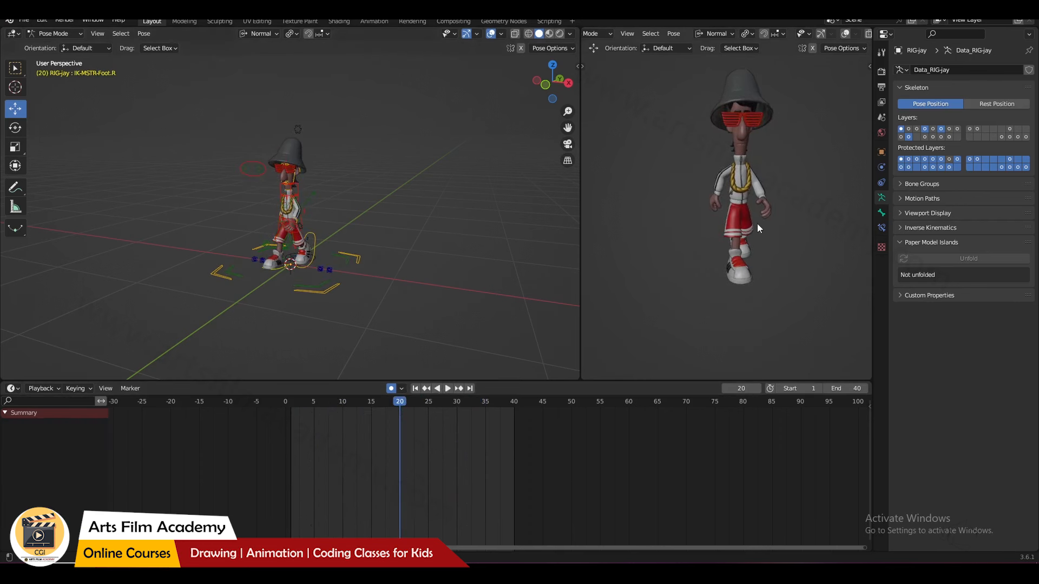
left_click_drag(2, 27, 231, 58)
left_click(51, 33)
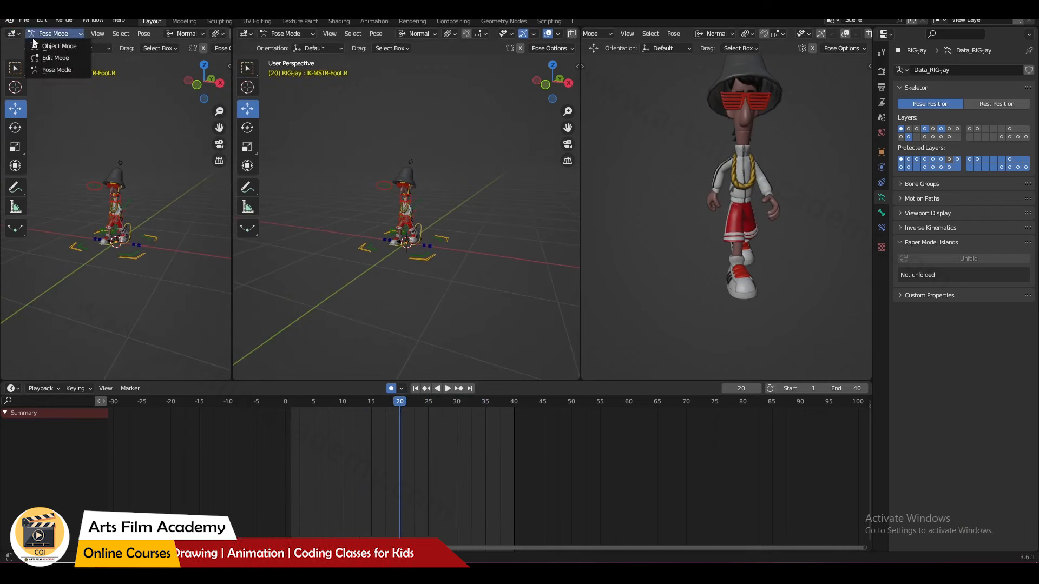
left_click(13, 34)
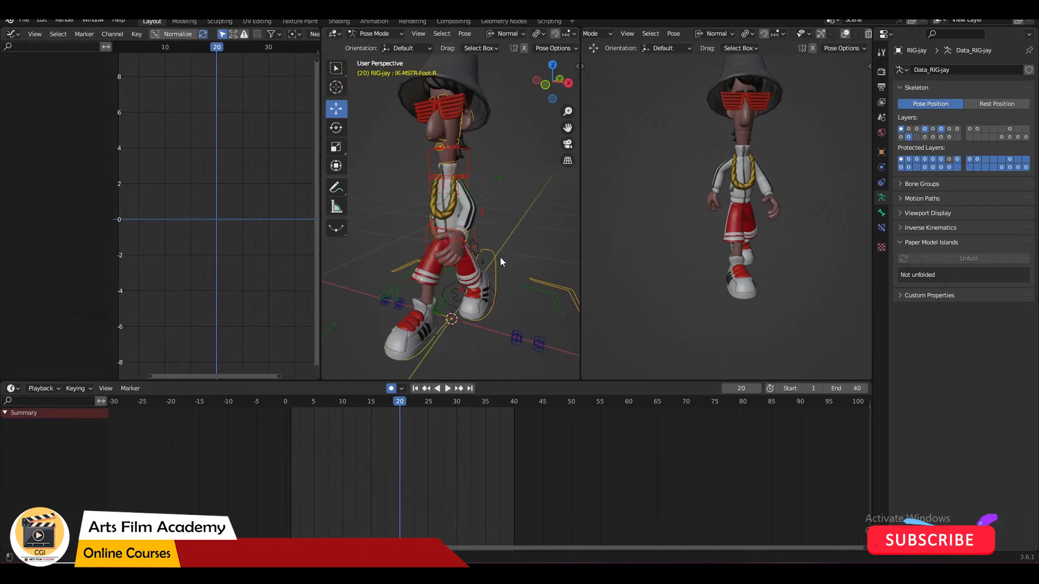
Step: Select only the left foot master control and check the animation beyond frame 40
key("a")
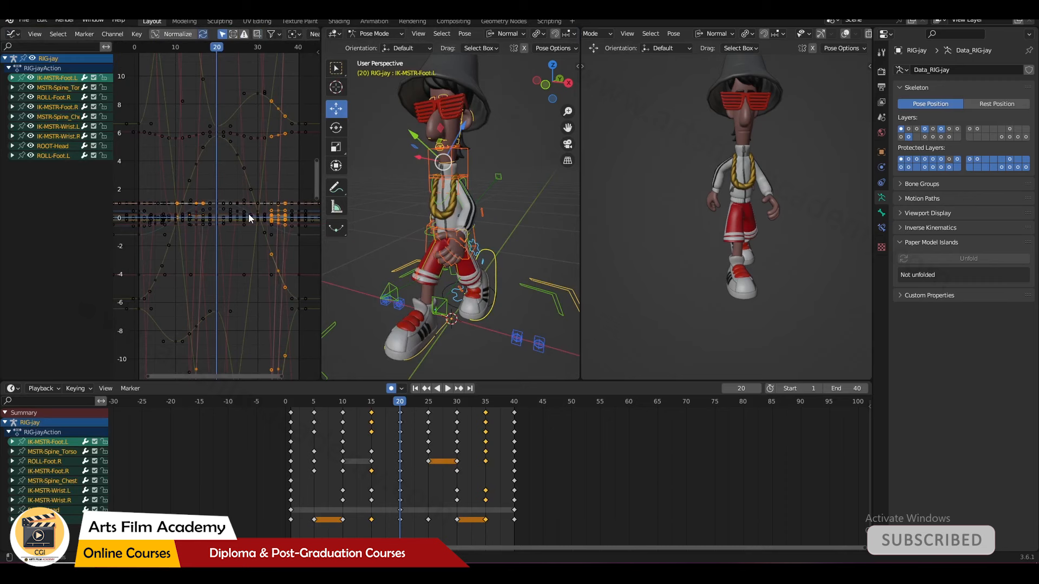
left_click(514, 255)
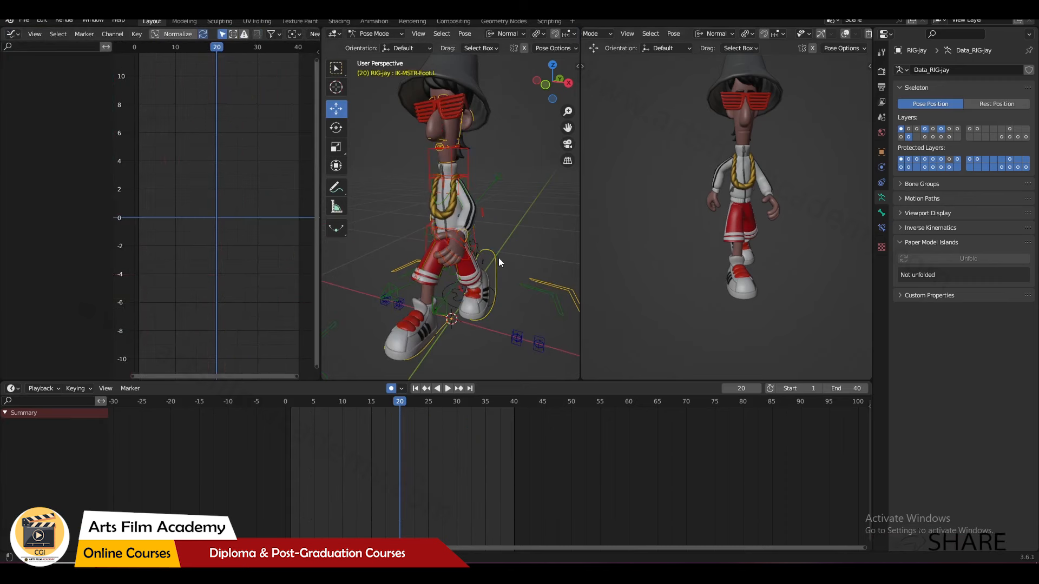
left_click(498, 258)
scroll(497, 258, "down", 2)
scroll(303, 371, "down", 1)
scroll(346, 422, "down", 2)
key("space")
left_click_drag(453, 407, 610, 421)
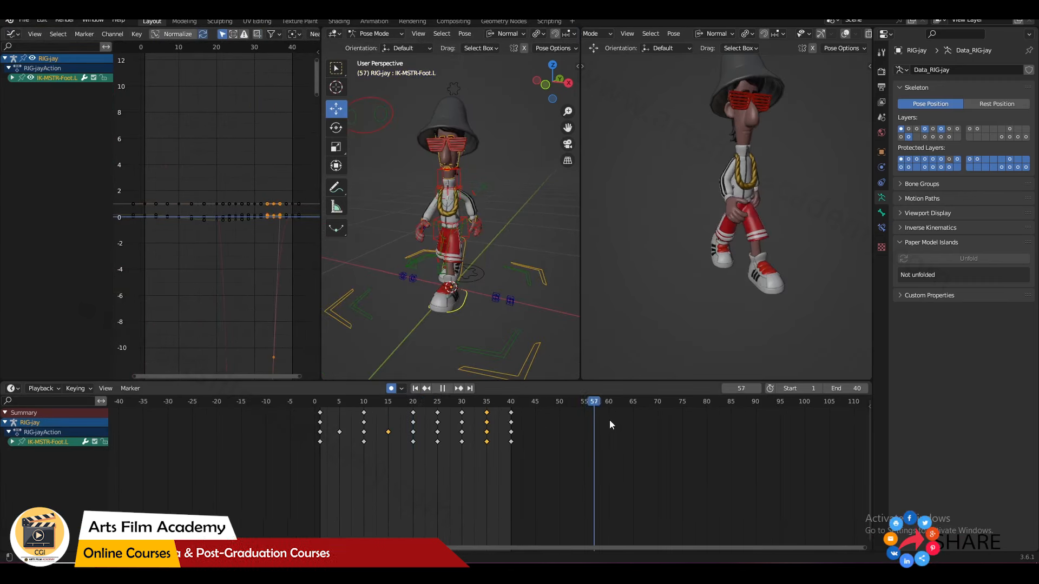
scroll(566, 430, "down", 3)
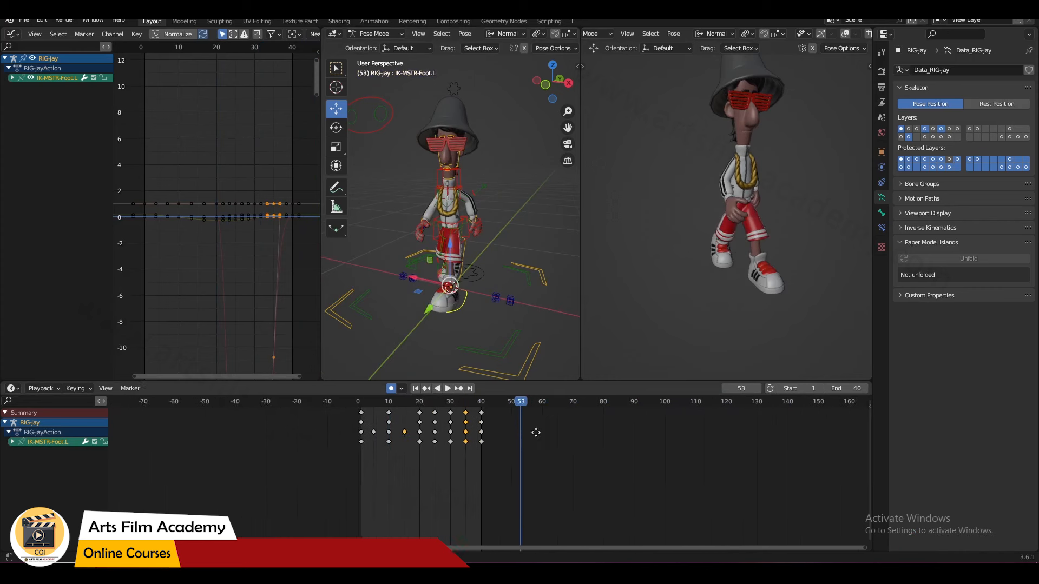
Step: Widen the Graph Editor and add a Cycles modifier to the left foot control's animation curves
left_click_drag(463, 480, 139, 369)
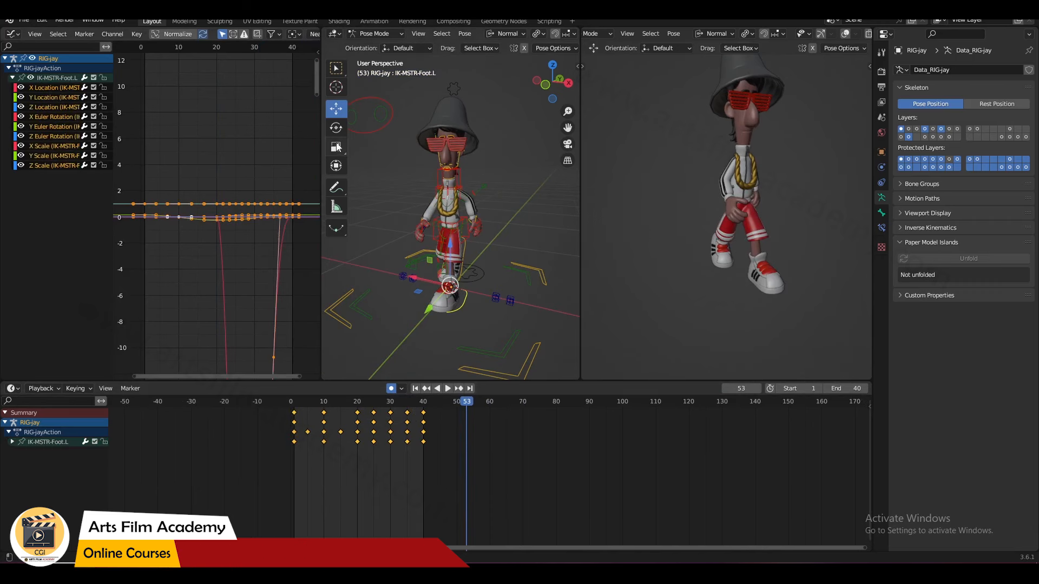
left_click_drag(321, 136, 480, 139)
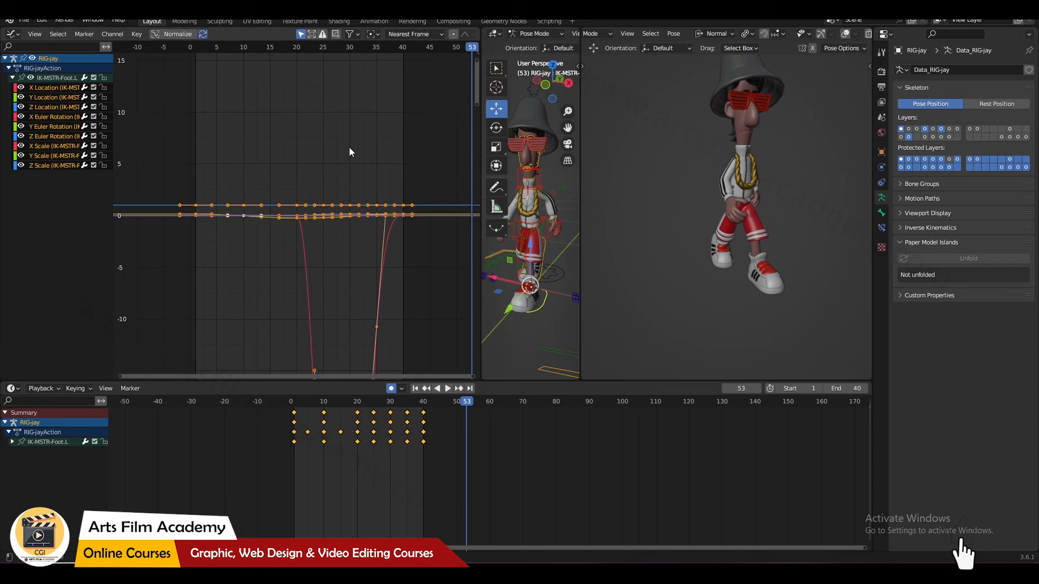
key("n")
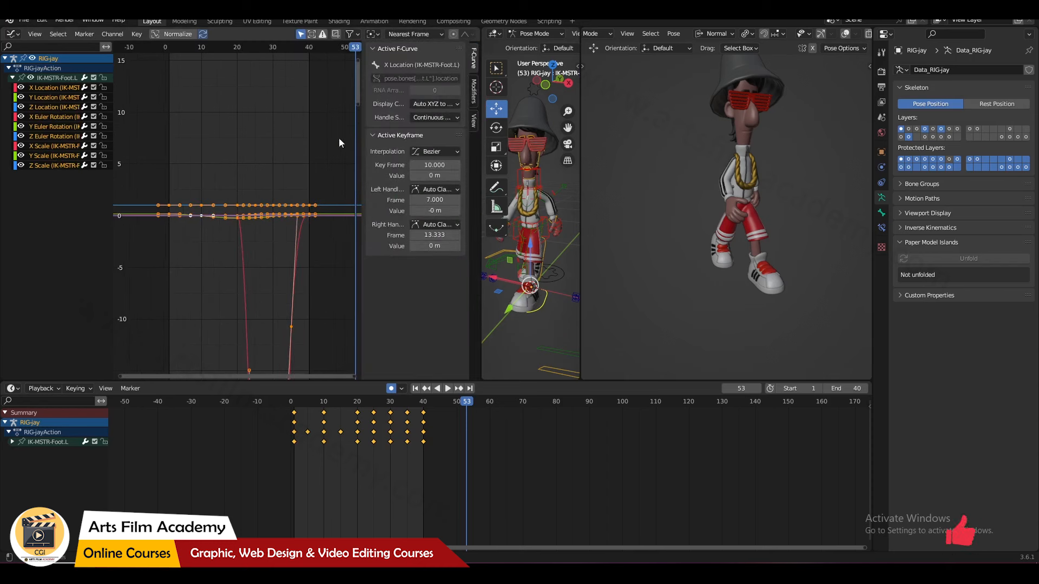
left_click(474, 95)
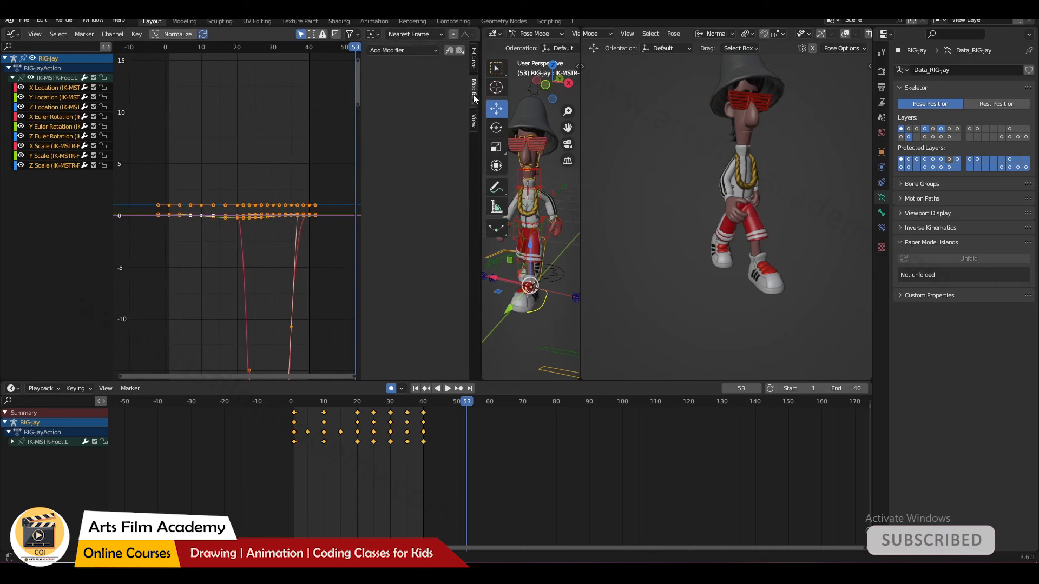
left_click(401, 50)
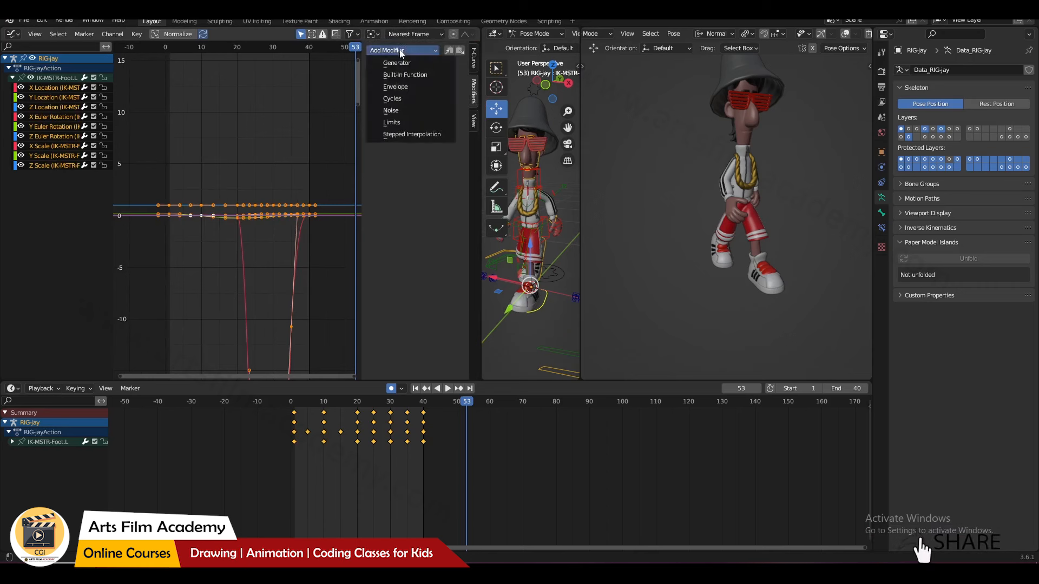
left_click(389, 103)
scroll(192, 271, "down", 7)
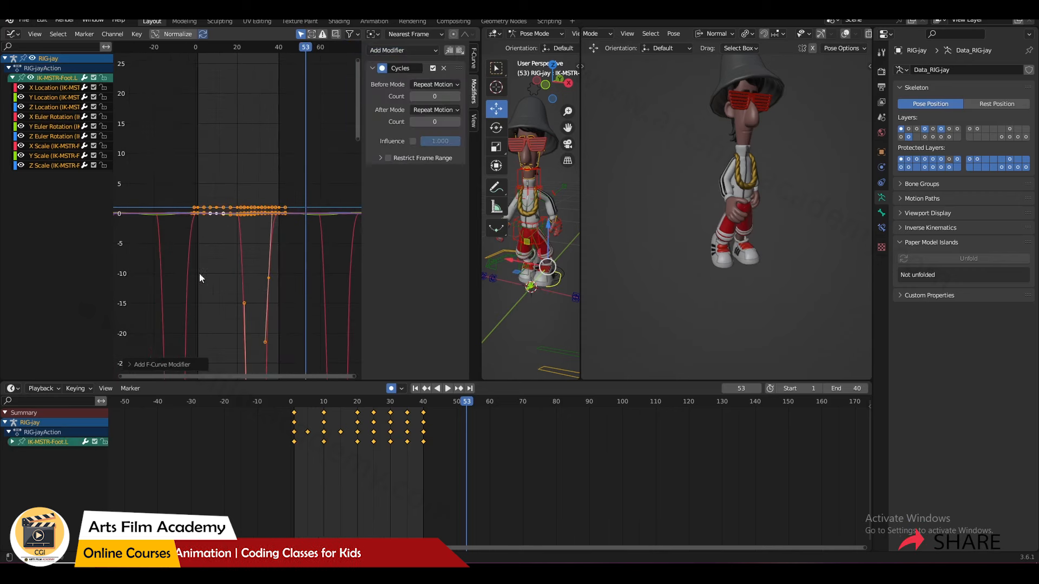
Step: Check the left foot's repeating motion beyond frame 40
left_click(191, 271)
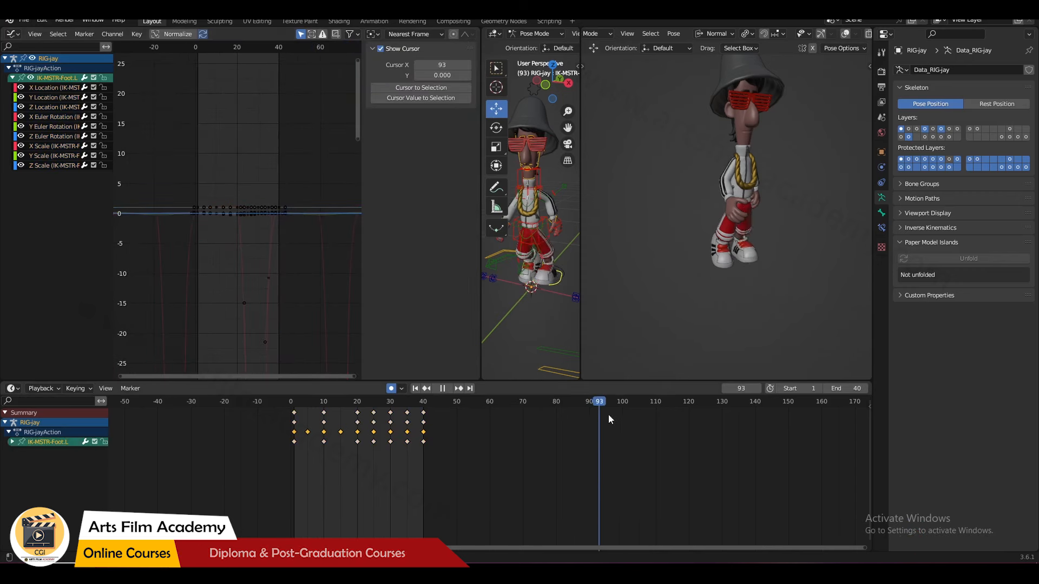
left_click(447, 455)
key("space")
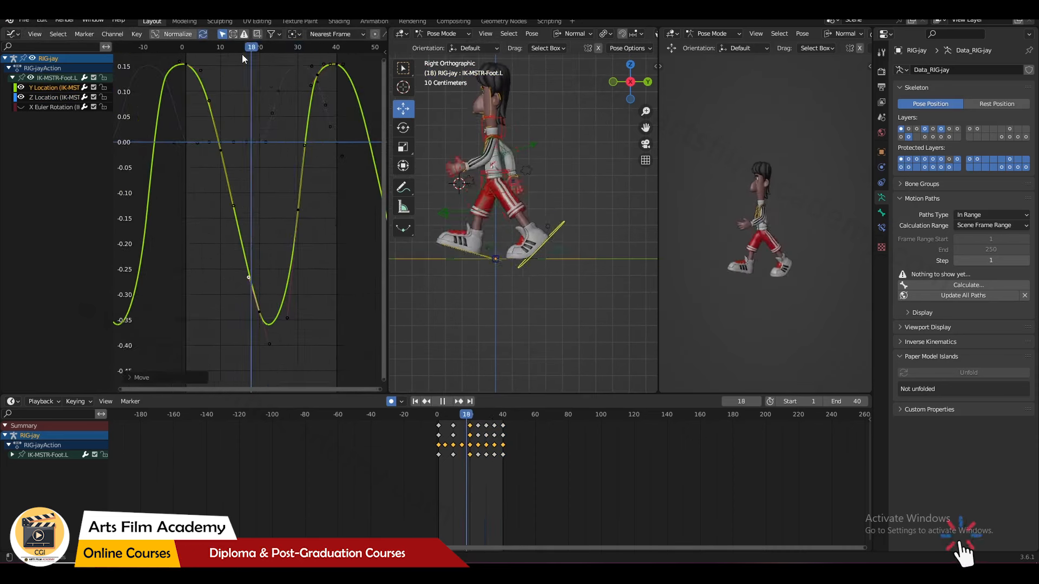
Step: Raise the left foot's Y Location curve near frame 20 in the Graph Editor and play back the walk
key("space")
key("space")
left_click_drag(259, 311, 263, 284)
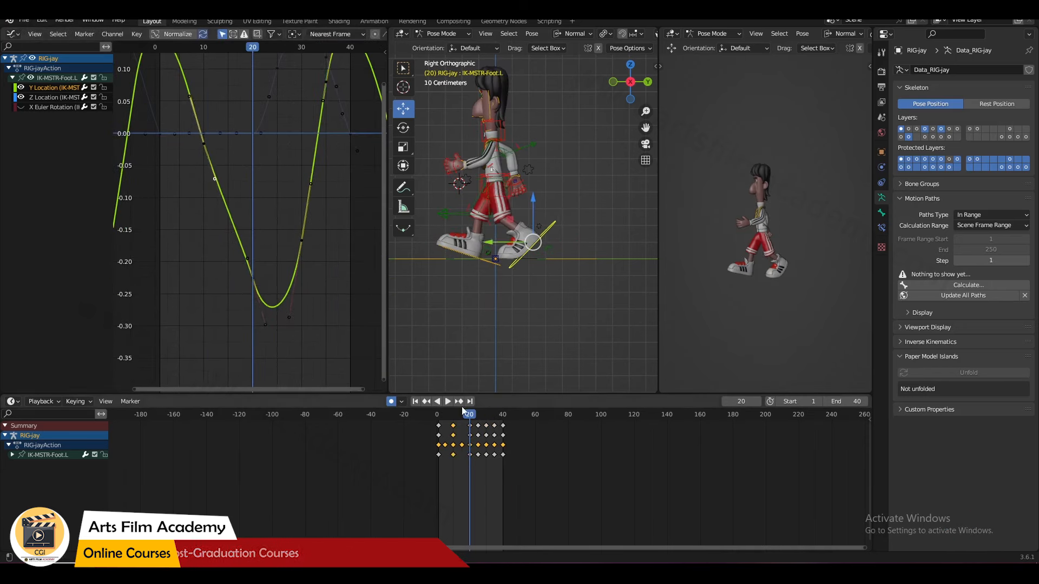
key("space")
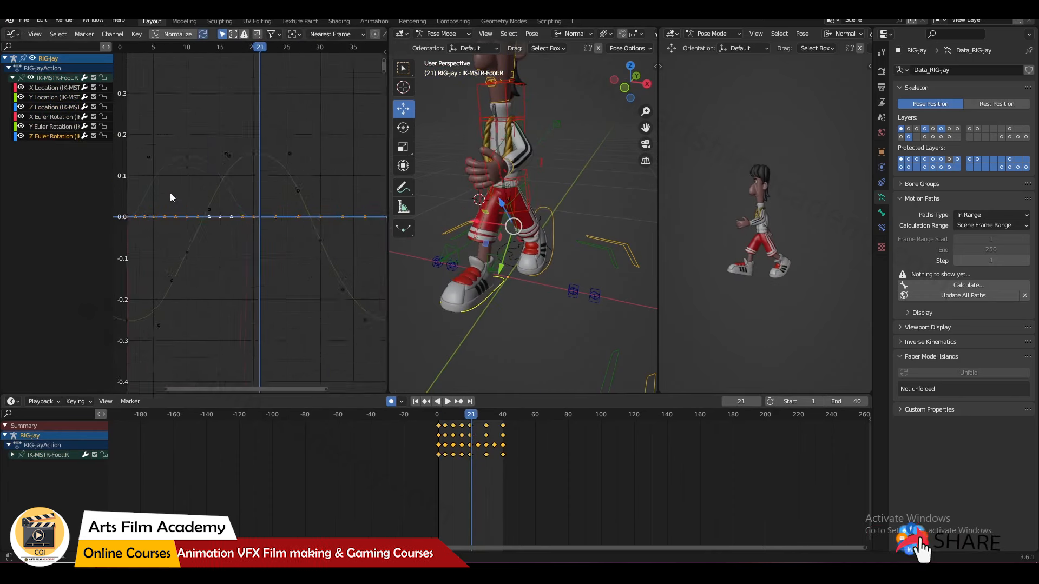
Step: Set the keyframe interpolation of the right foot control's curves to Linear
left_click(55, 116)
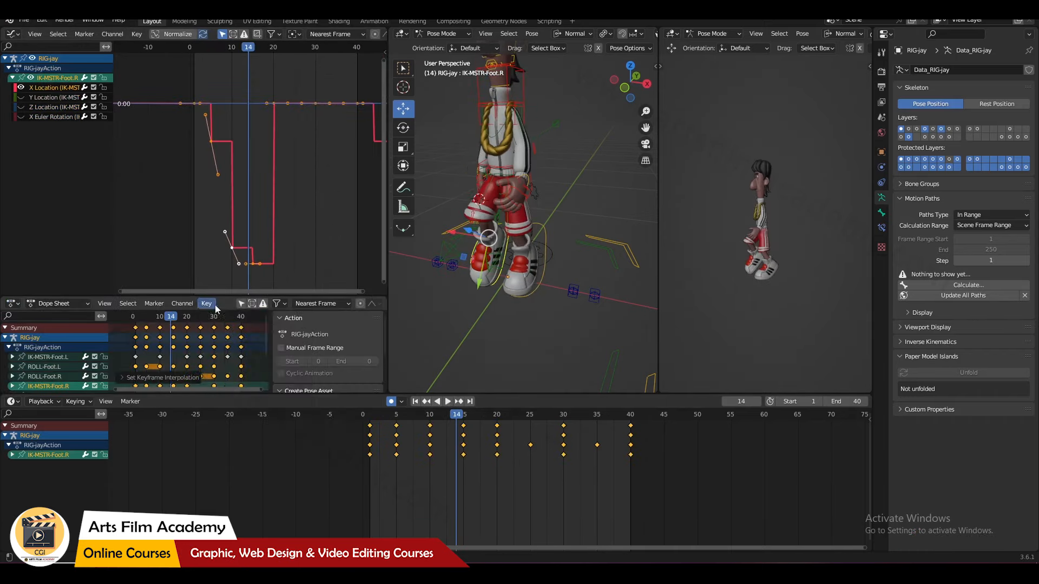
left_click(212, 304)
left_click(337, 498)
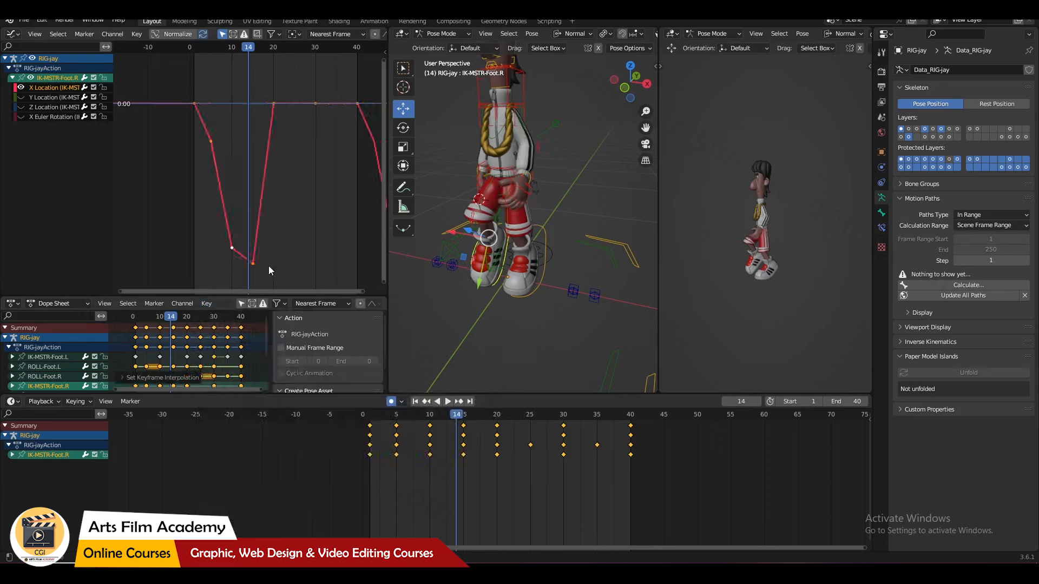
Step: Delete the selected animation data of the foot control and play back the walk
left_click(209, 304)
left_click(336, 478)
left_click(208, 304)
key("Delete")
key("space")
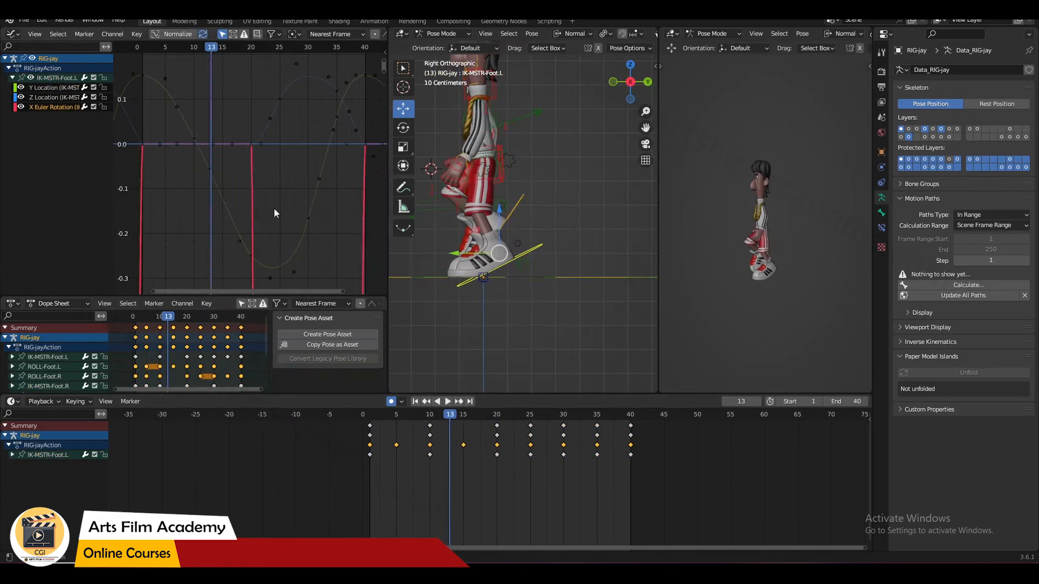
Step: Pull out the frame 30 keyframe's incoming handle on the left foot's X Euler Rotation curve by about 6 frames, and hide that curve
key("Home")
left_click_drag(283, 243, 256, 239)
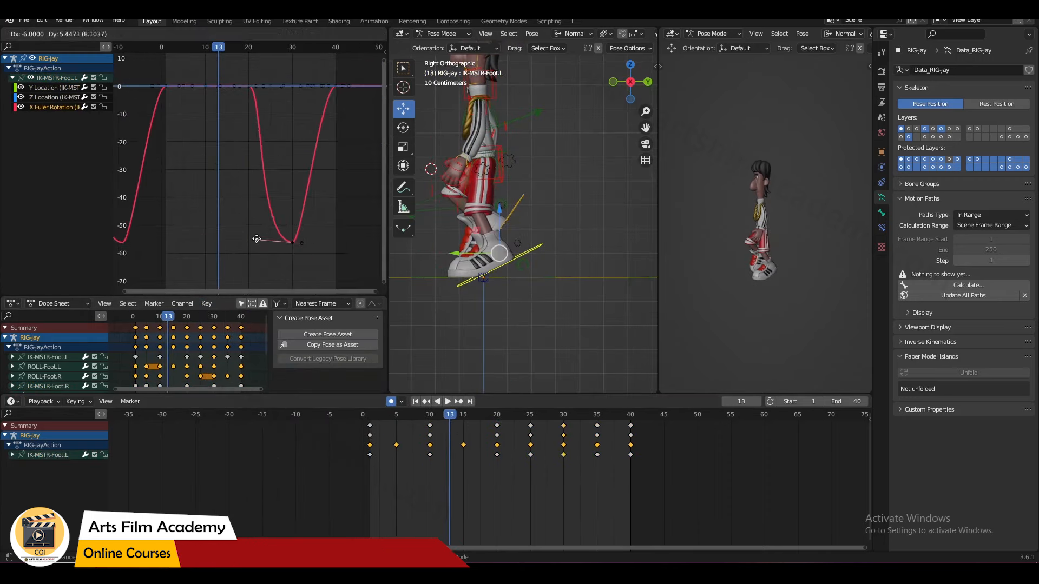
middle_click_drag(252, 108, 243, 211, "ctrl")
left_click(21, 107)
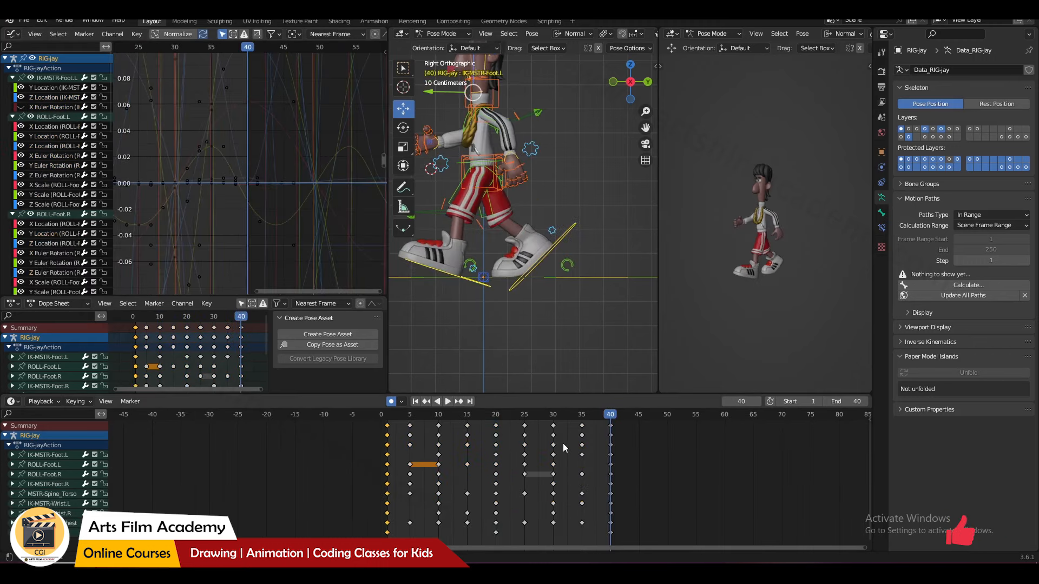
Step: Compare the foot poses at frames 5, 25 and 30, and delete the scale channels of the right foot roll control
left_click(410, 414)
left_click(553, 415)
left_click(754, 281)
left_click(524, 415)
left_click(468, 268)
key("Home")
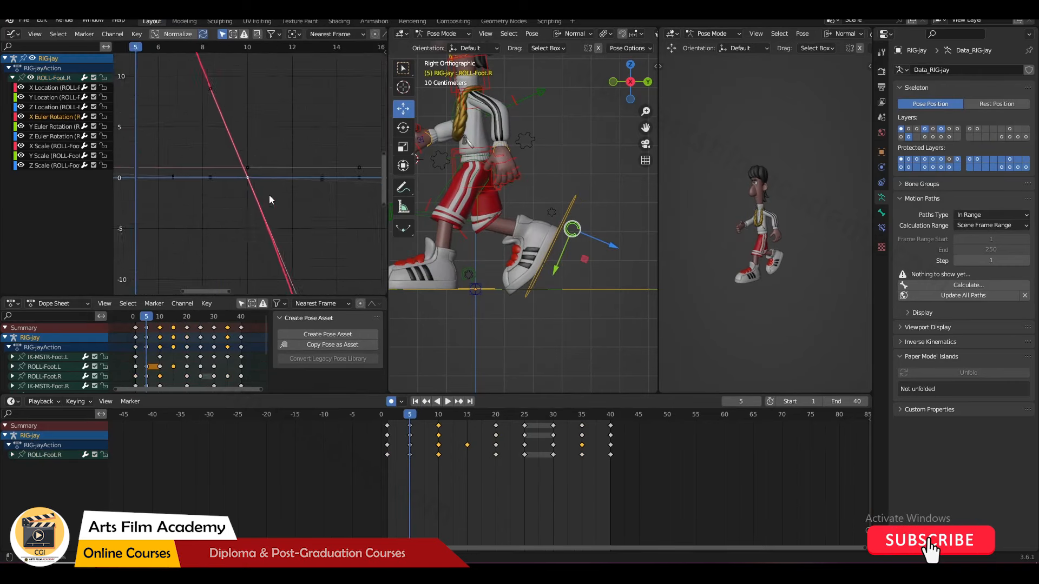
key("Delete")
Step: Reposition the selected curve point on the right foot roll control's X Euler Rotation curve in the Graph Editor
scroll(274, 81, "down", 10)
middle_click_drag(277, 80, 238, 178)
key("g")
left_click(219, 114)
Step: Adjust the right foot roll's Z Euler Rotation curve handle near frame 40, and check the Y Euler Rotation curve and the playback
left_click(54, 137)
key("KP_Decimal")
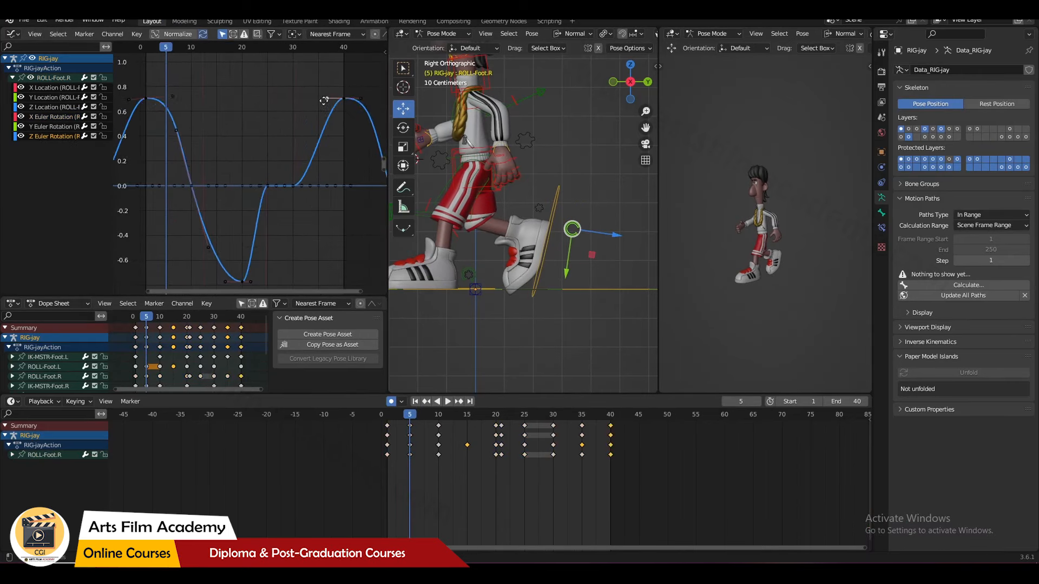
left_click(54, 127)
key("KP_Decimal")
key("space")
key("space")
Step: Isolate the left foot roll control's X Euler Rotation curve and shift its upper curve handle slightly earlier
key("Home")
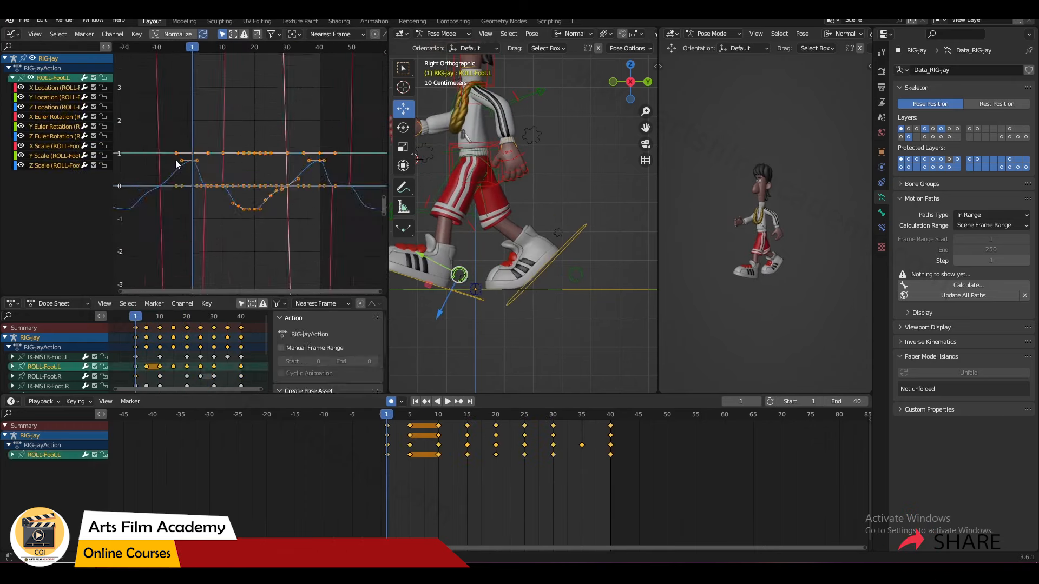
left_click(54, 117)
key("shift+h")
key("KP_Decimal")
left_click_drag(237, 92, 221, 92)
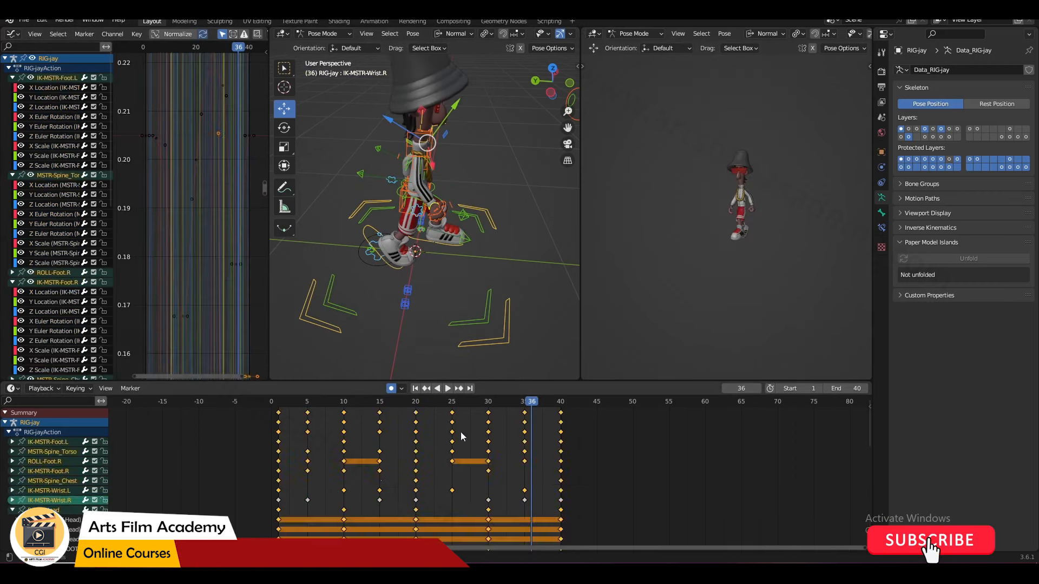
Step: Clear the keyframe selection and save the walk animation file
left_click(660, 462)
key("ctrl+s")
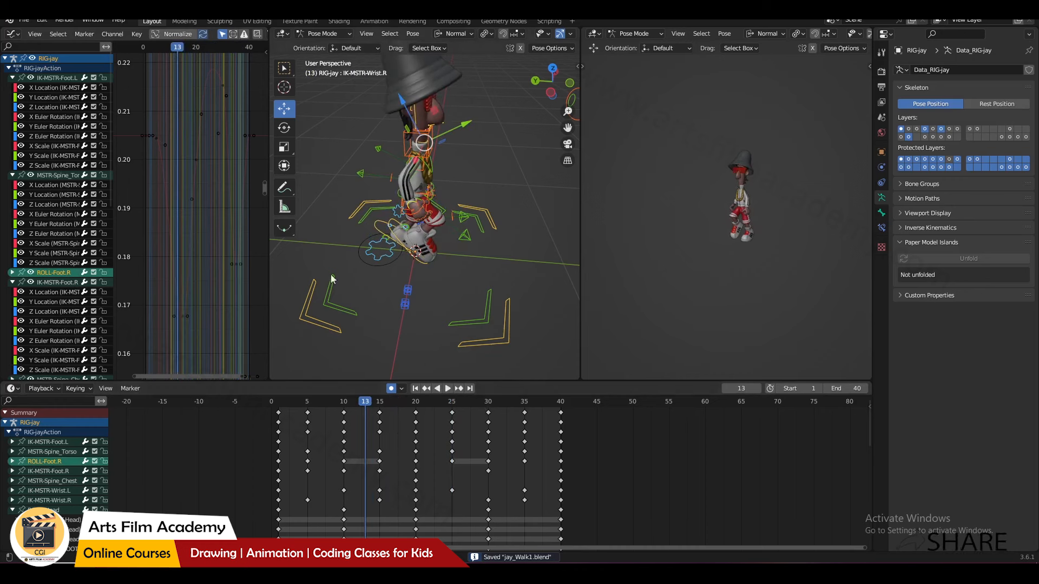
Step: Move all keyframes at frame 40 to frame 41 and review the looping walk close up during playback
left_click(574, 414)
left_click(561, 412)
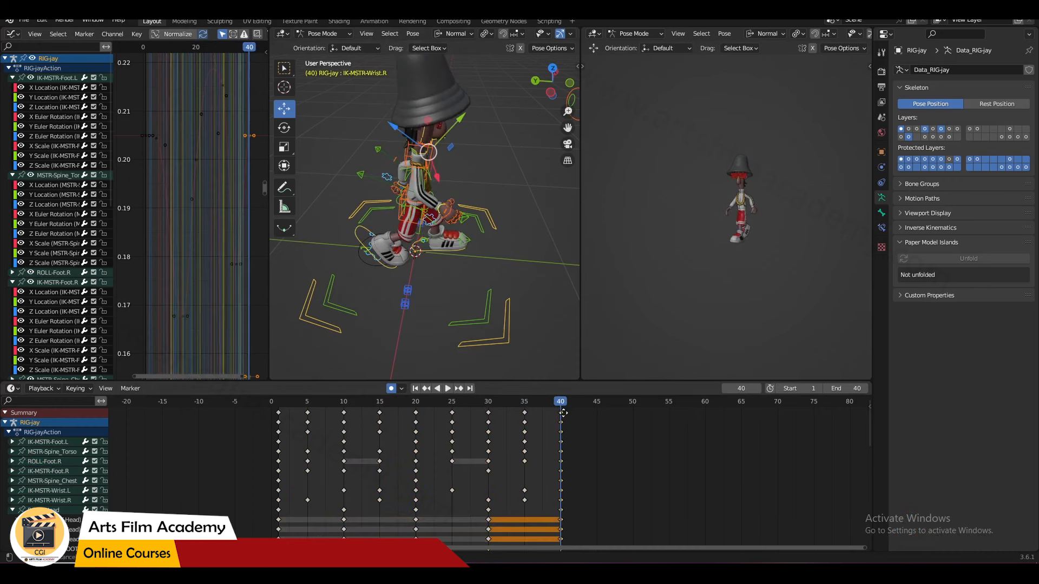
key("g")
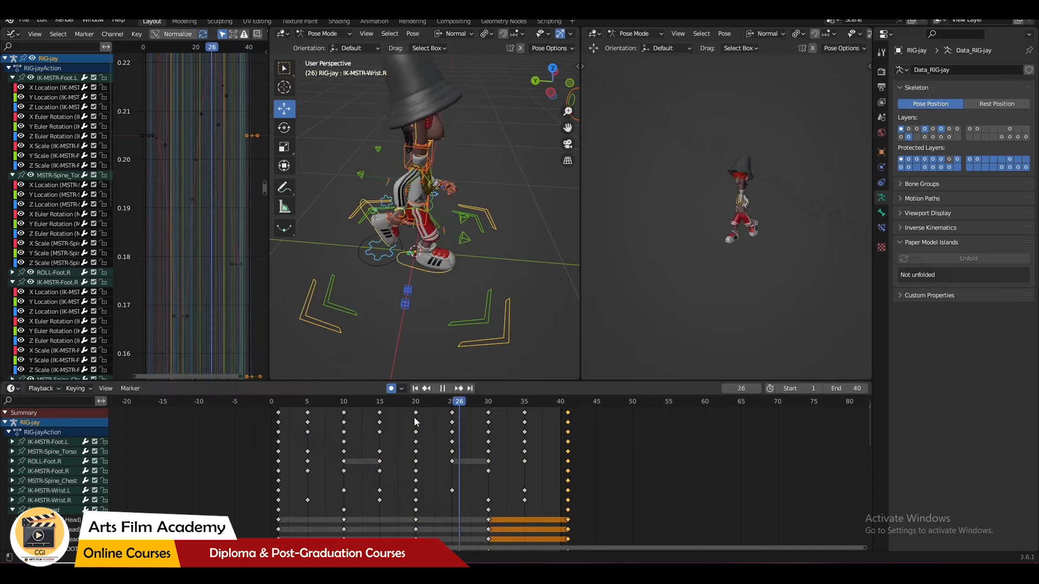
left_click(317, 441)
scroll(771, 248, "up", 5)
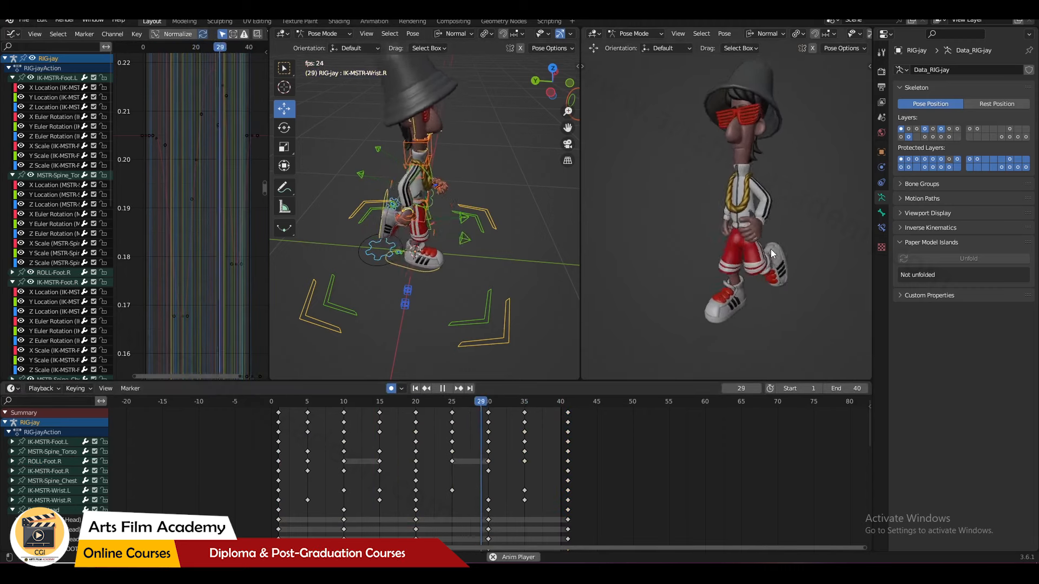